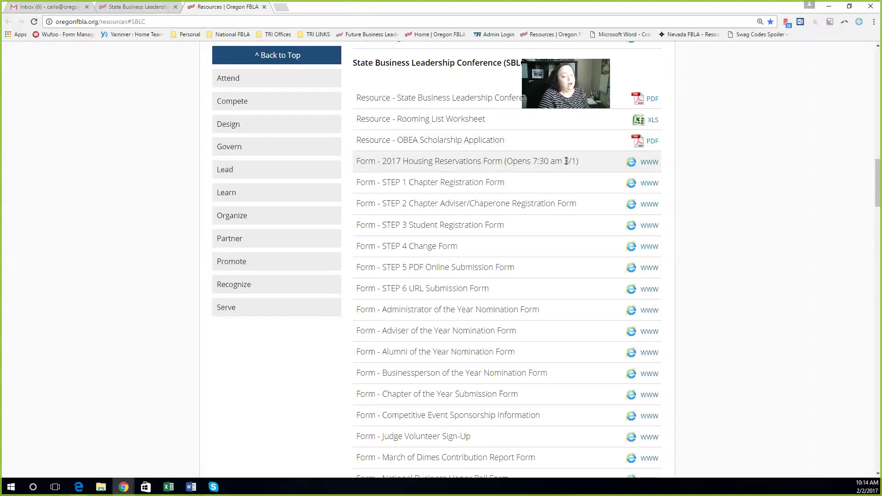
click(648, 166)
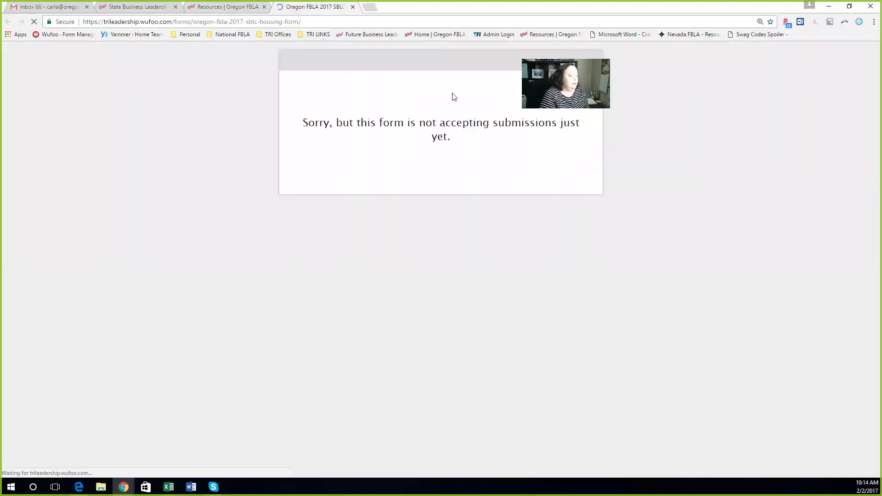
click(352, 7)
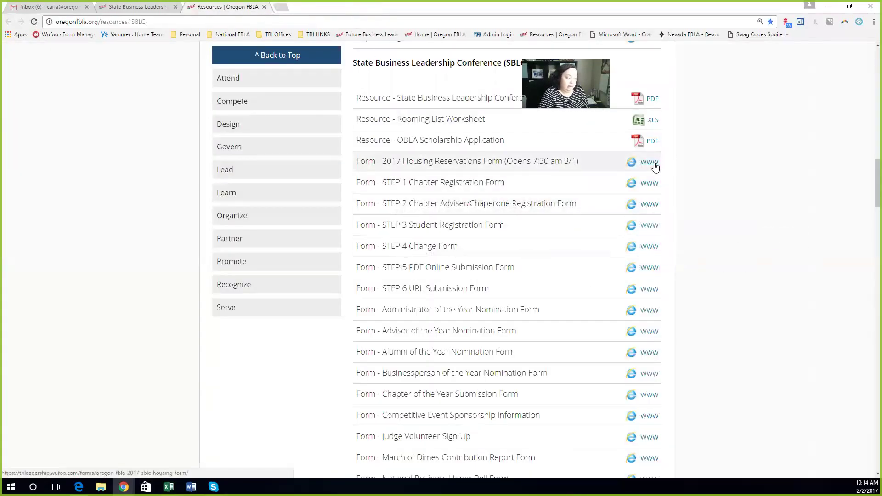
scroll(772, 153, down, 1)
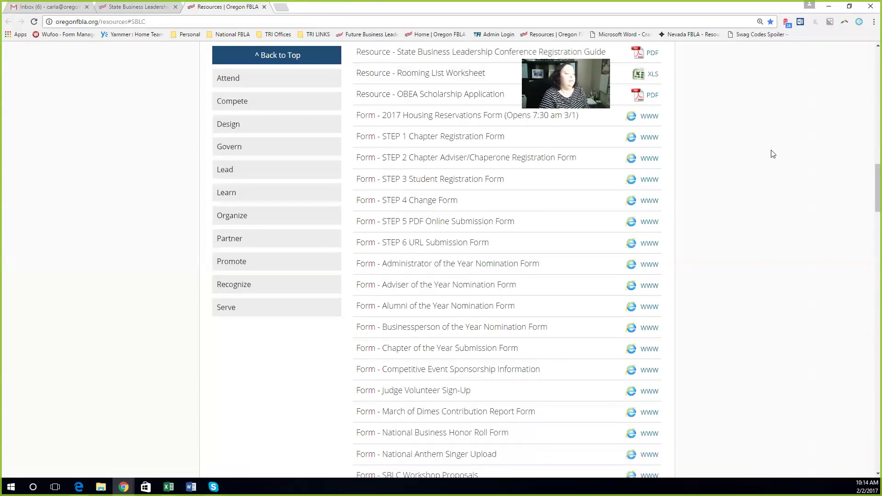
scroll(773, 154, down, 1)
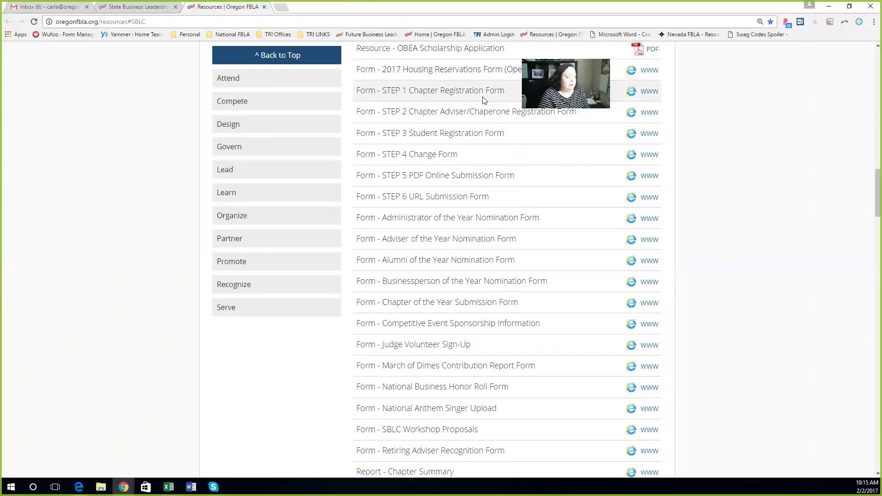
scroll(483, 100, down, 1)
scroll(484, 101, up, 1)
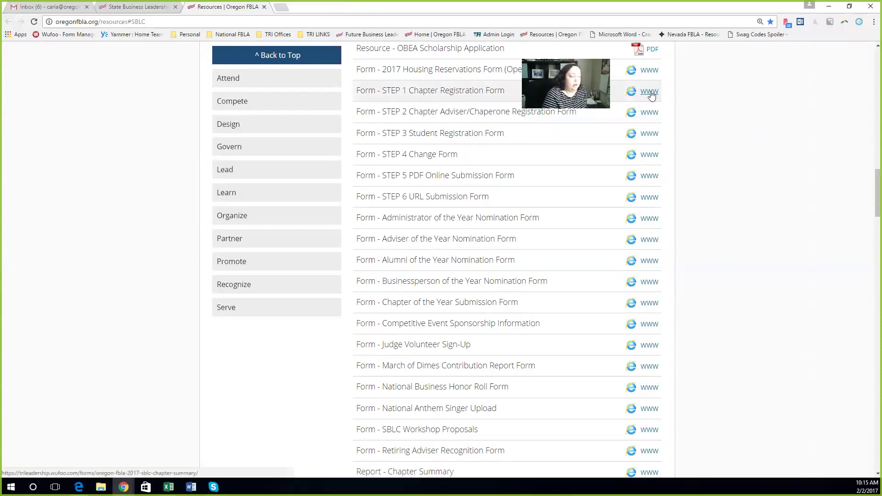
Step: Open the 2017 SBLC Chapter Summary form and choose Baker High School as the chapter
click(650, 92)
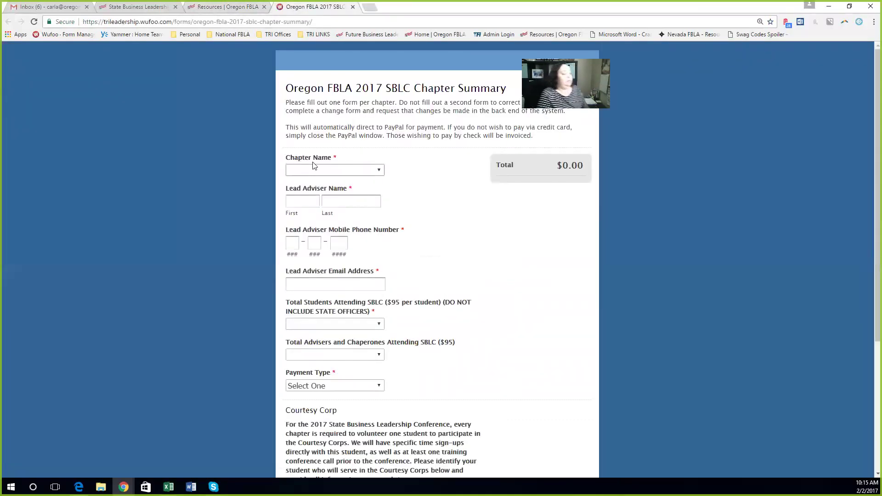
click(319, 172)
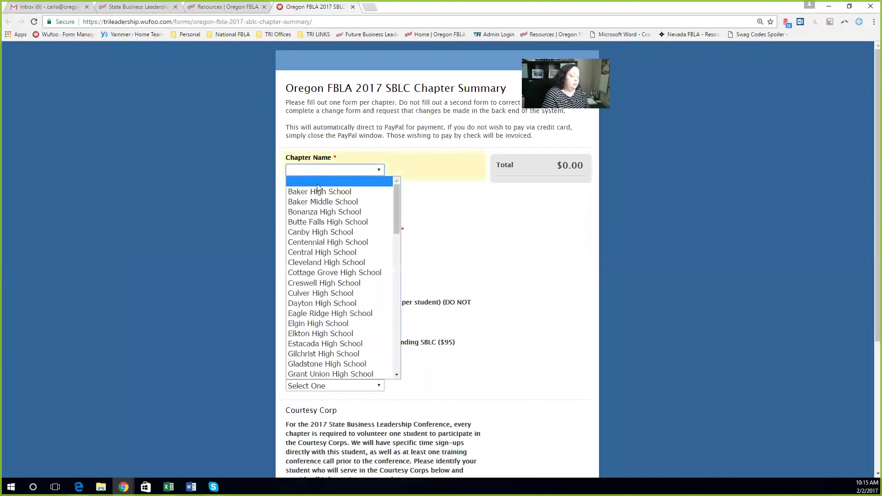
click(320, 192)
Step: Enter the lead adviser's first and last name, mobile phone number and e-mail address
click(307, 200)
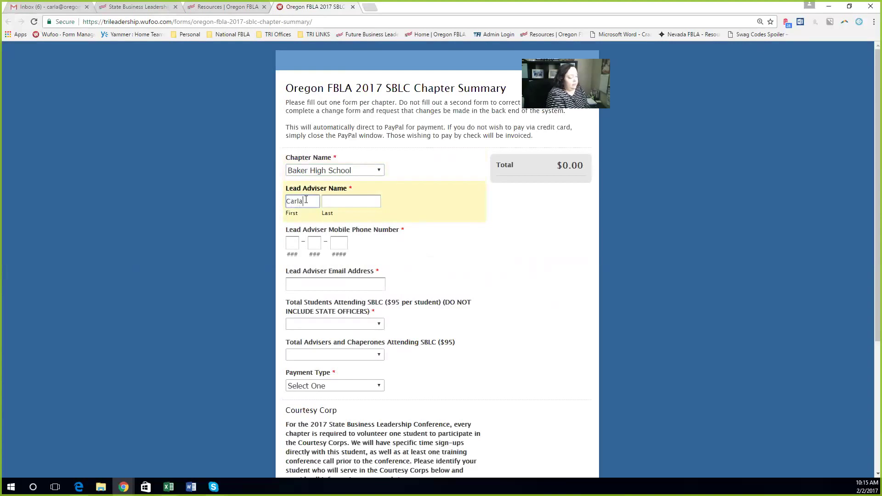
key(Tab)
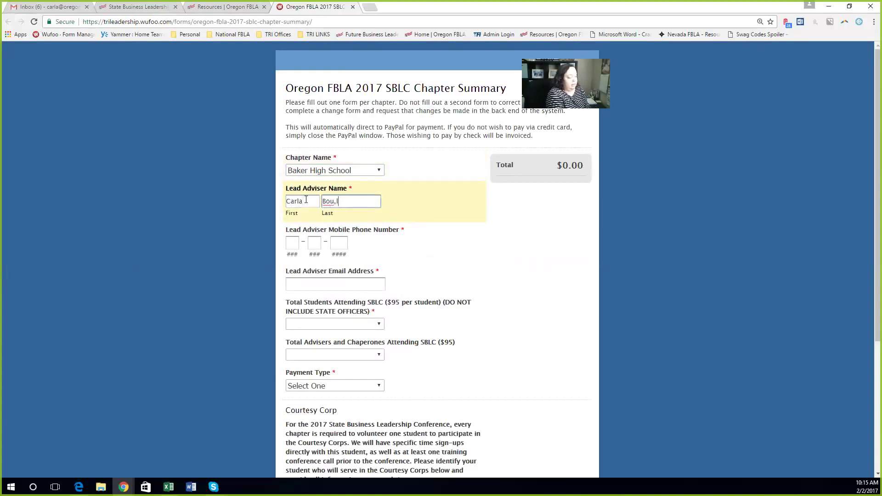
key(BackSpace)
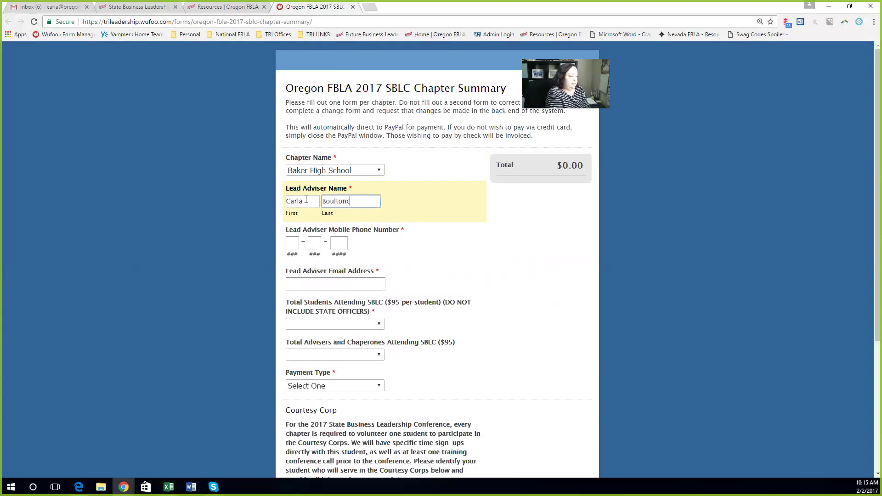
key(BackSpace)
key(Tab)
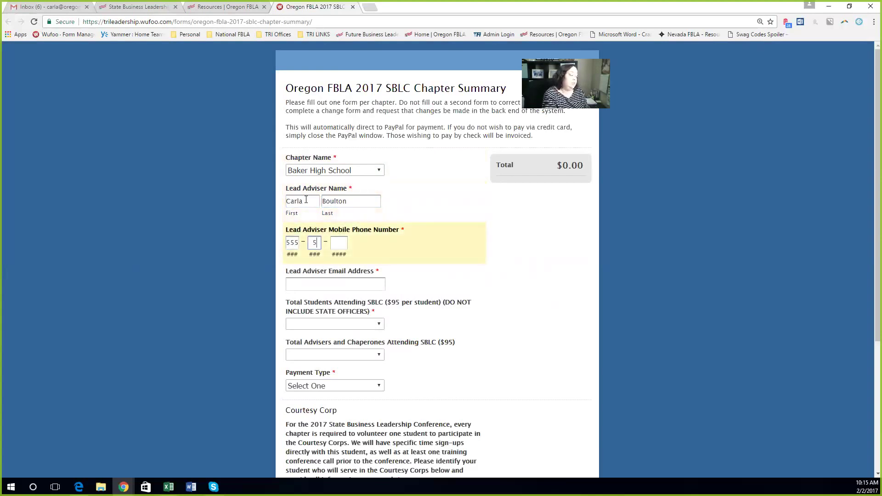
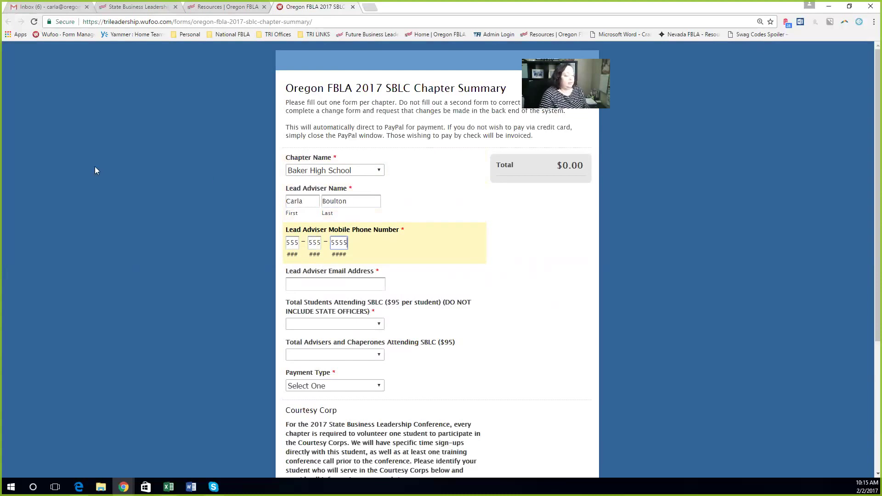
click(336, 284)
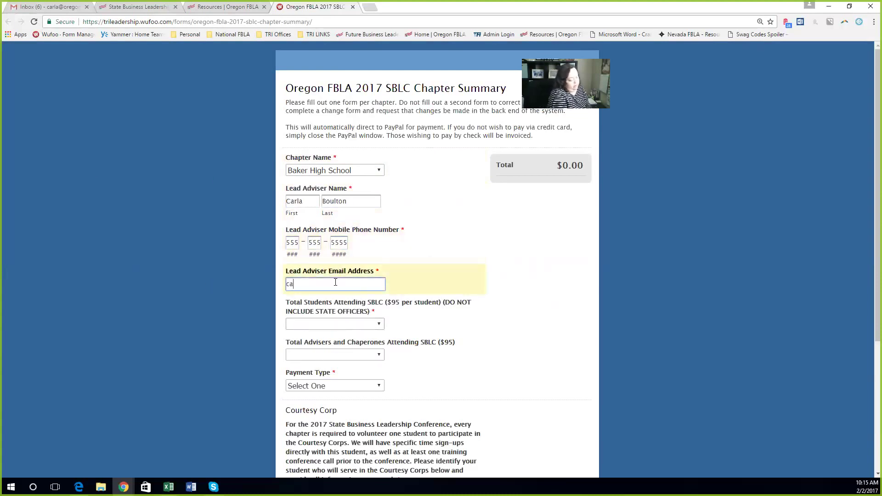
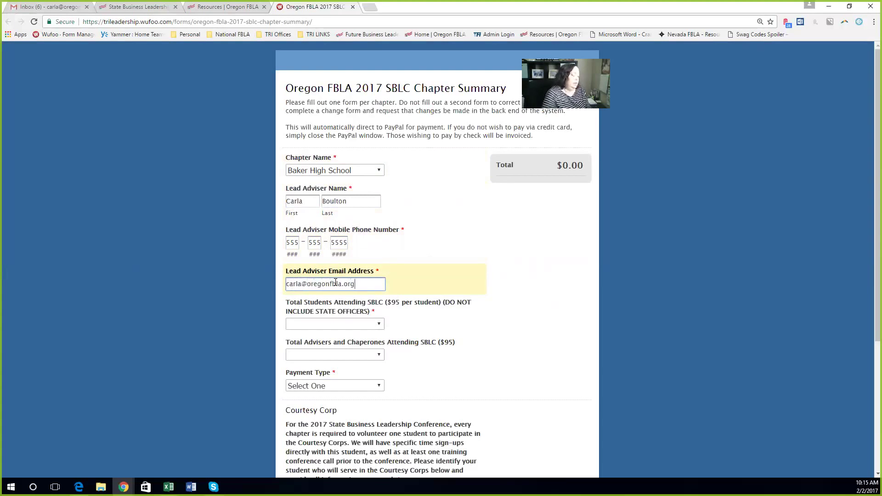
scroll(524, 288, down, 4)
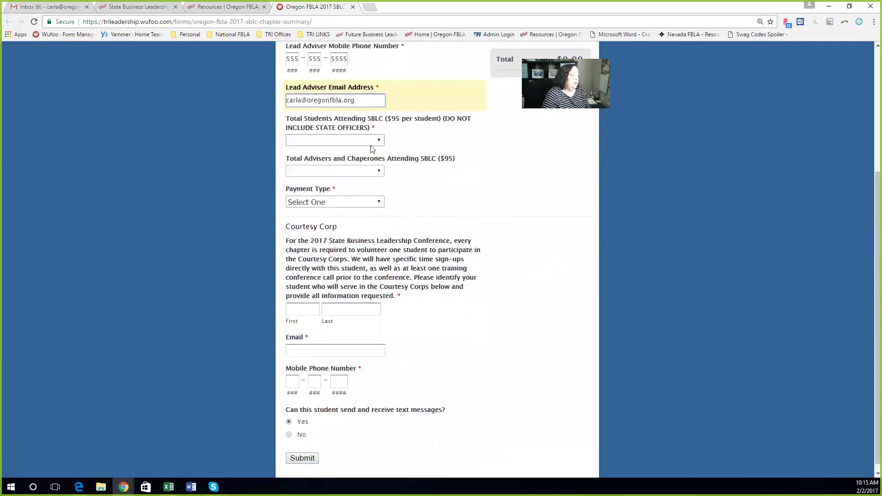
Step: Set Total Students to 10 and Advisers and Chaperones to 2, correcting an initial 4
click(338, 142)
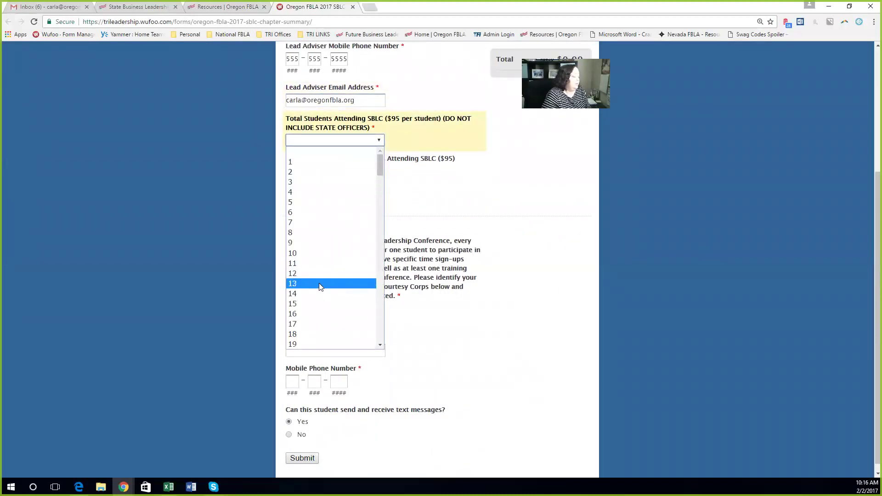
mouse_move(379, 166)
mouse_down()
mouse_move(380, 334)
mouse_move(374, 167)
mouse_up()
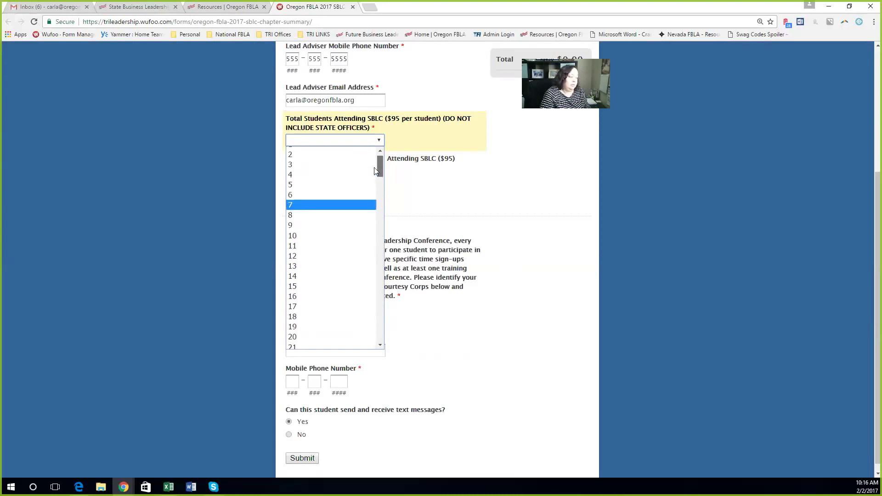
click(365, 236)
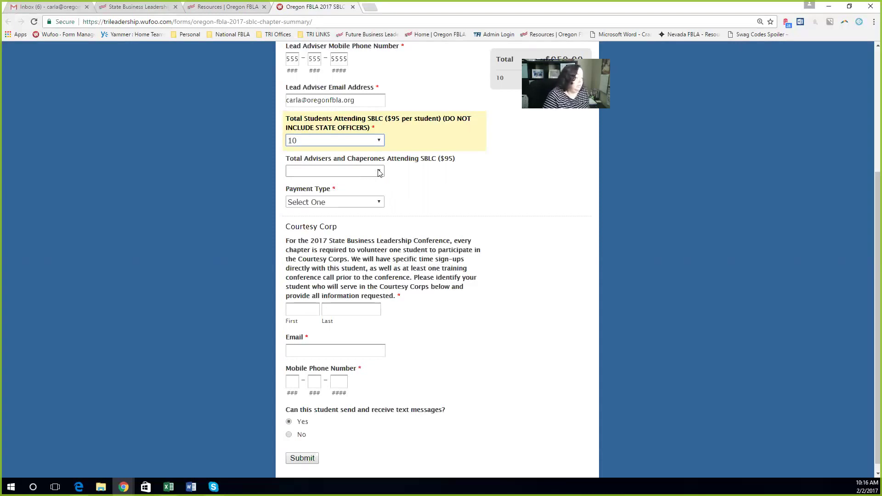
click(379, 172)
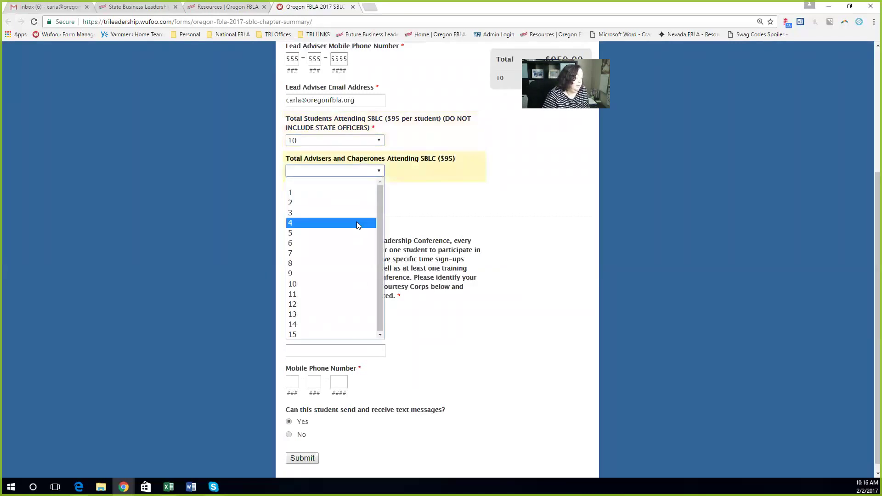
click(357, 221)
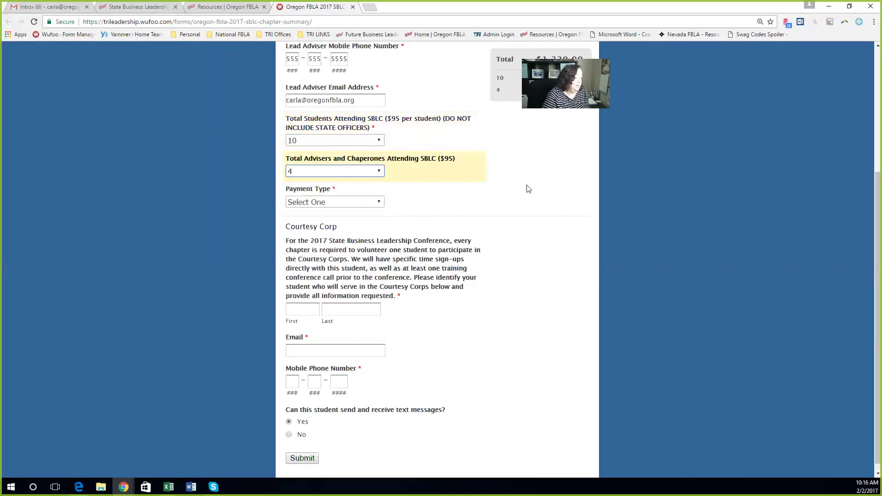
click(303, 175)
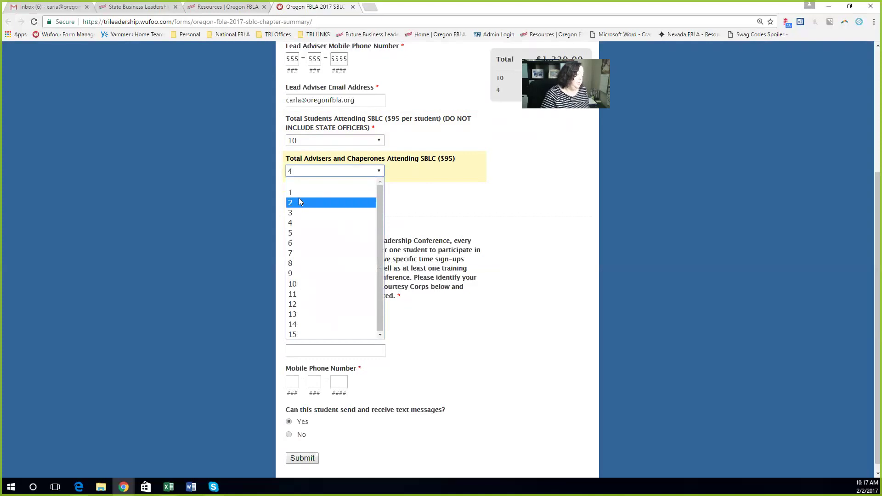
click(299, 202)
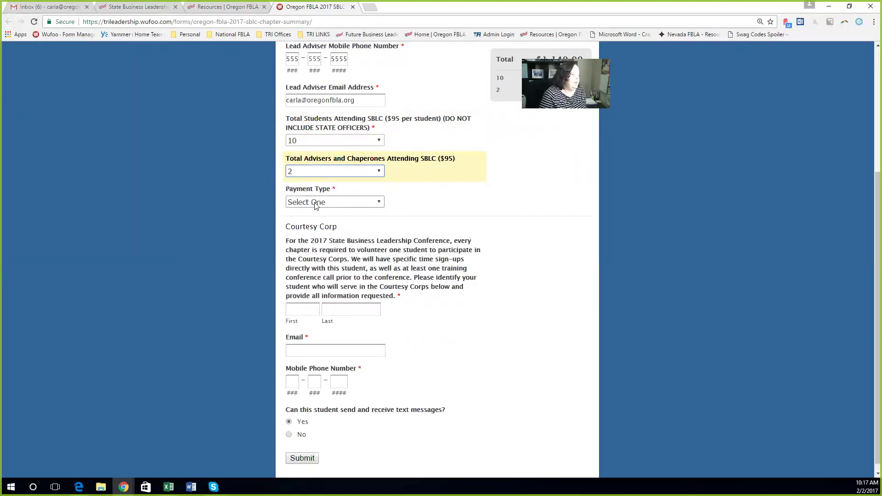
Step: Select Credit Card as the payment type
click(341, 204)
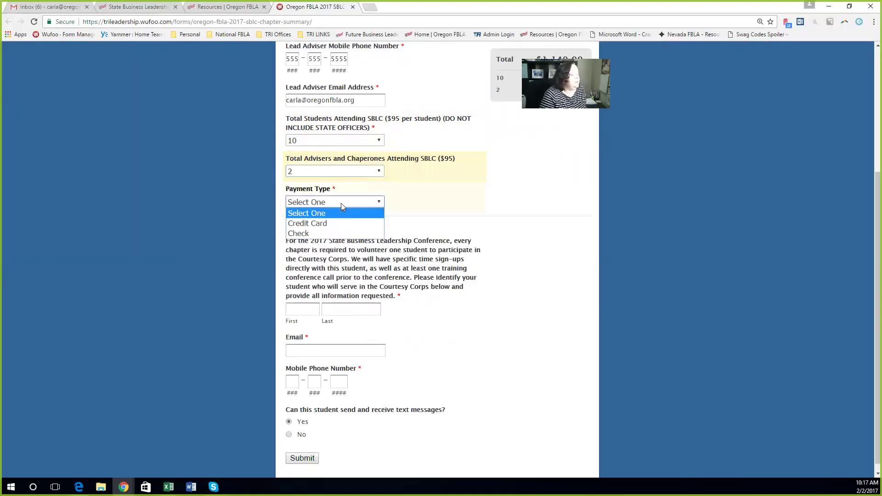
click(333, 225)
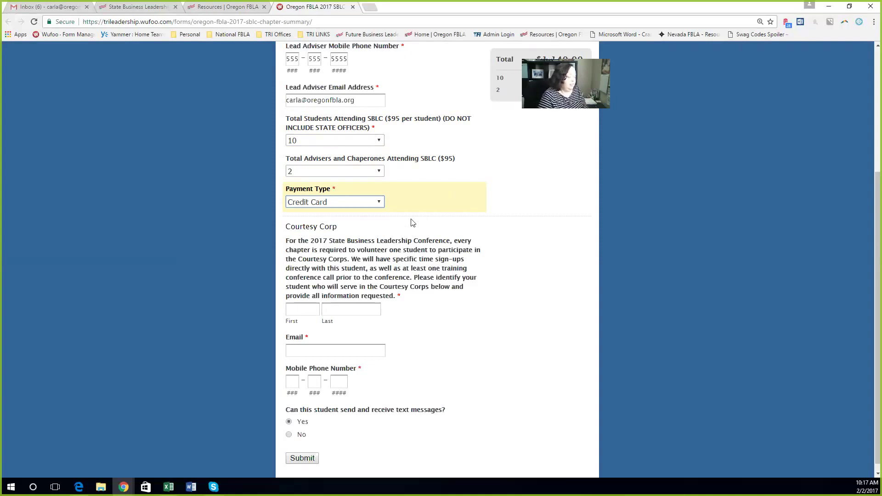
scroll(412, 222, down, 1)
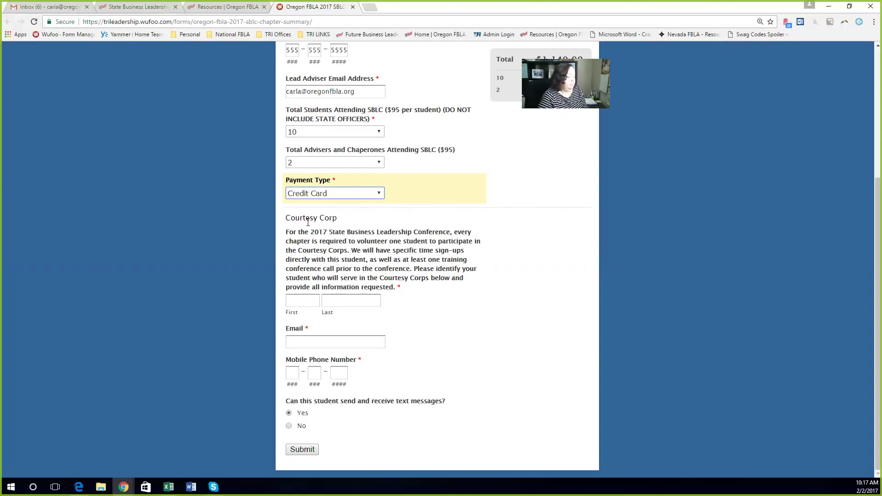
Step: Enter the Courtesy Corps student's first name, last name and e-mail address
click(302, 297)
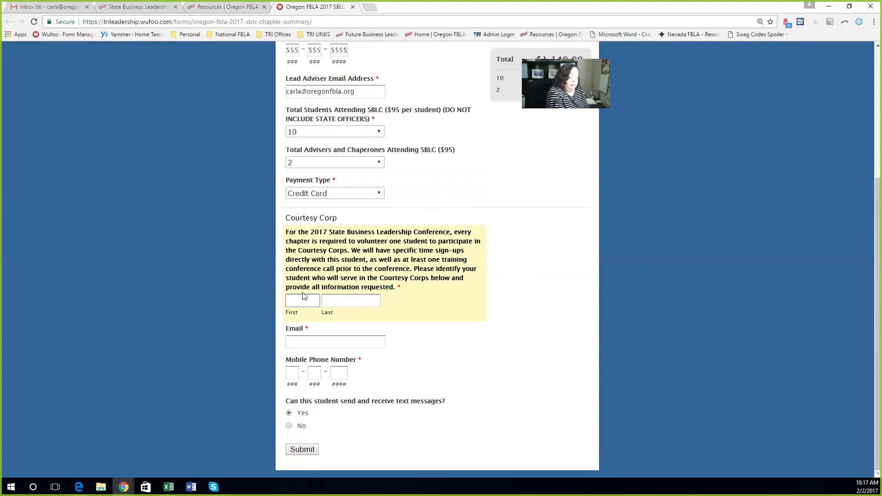
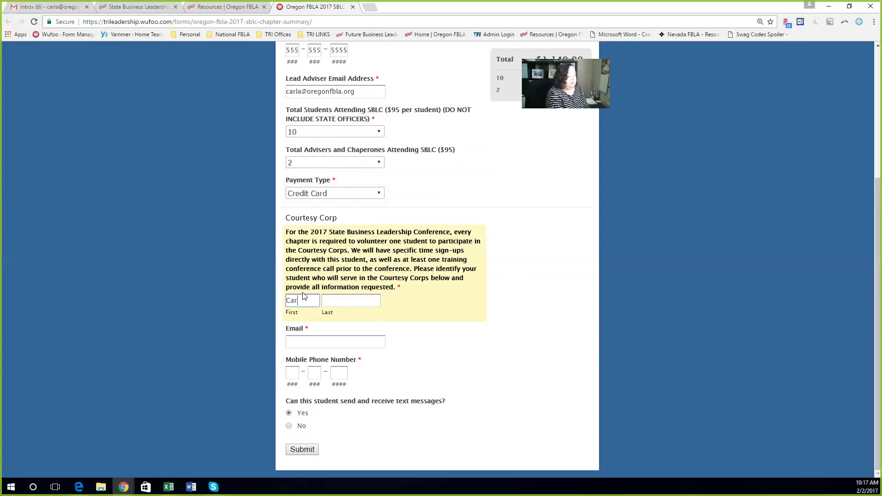
key(BackSpace)
key(BackSpace)
key(BackSpace)
key(Tab)
key(Tab)
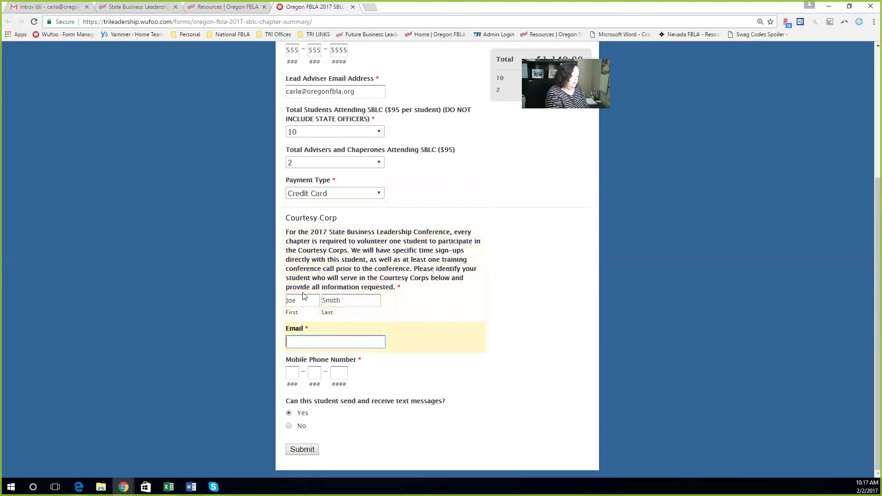
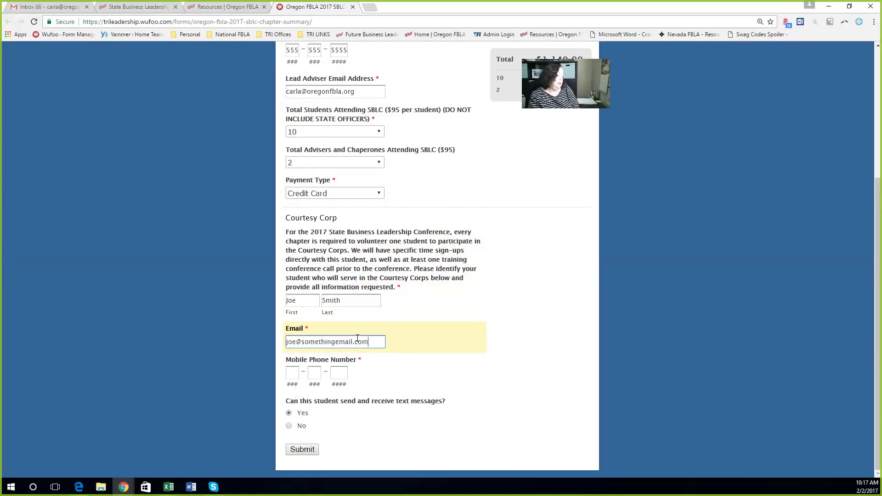
Step: Add the student's mobile phone number and submit the chapter summary form
click(293, 373)
text(555555)
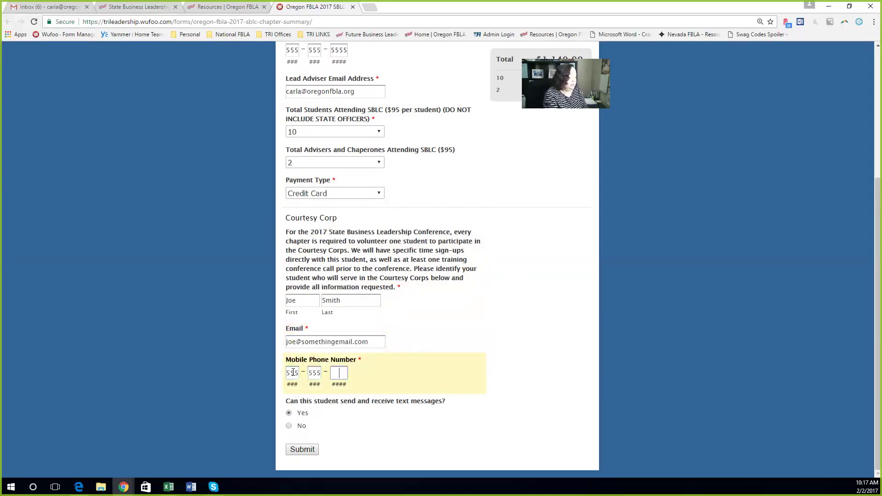
text(5555)
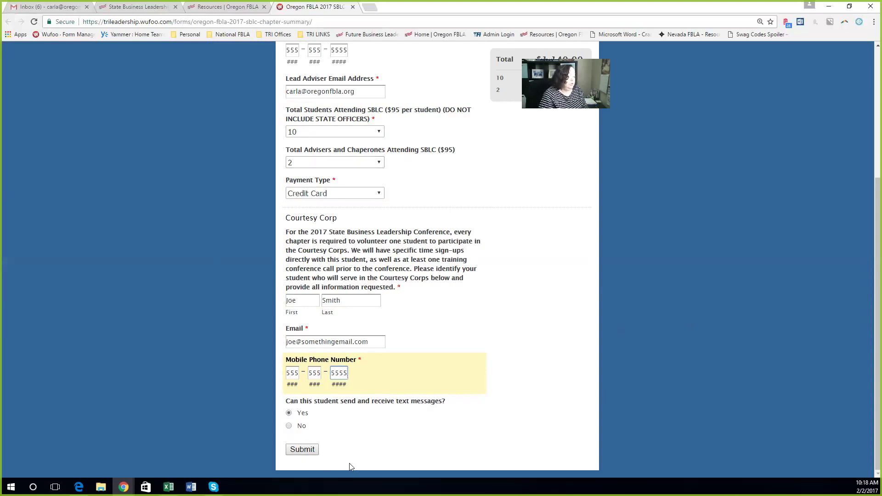
click(312, 452)
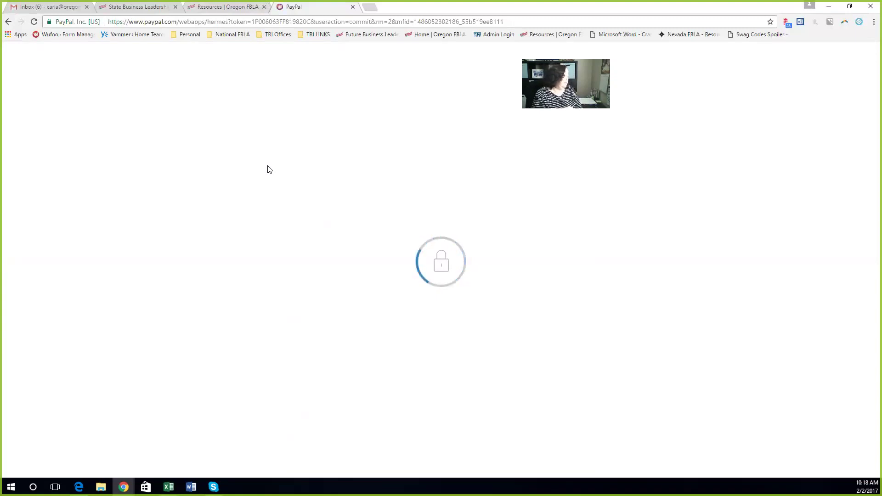
Step: Close the PayPal checkout tab to return to the Oregon FBLA resources page
click(353, 7)
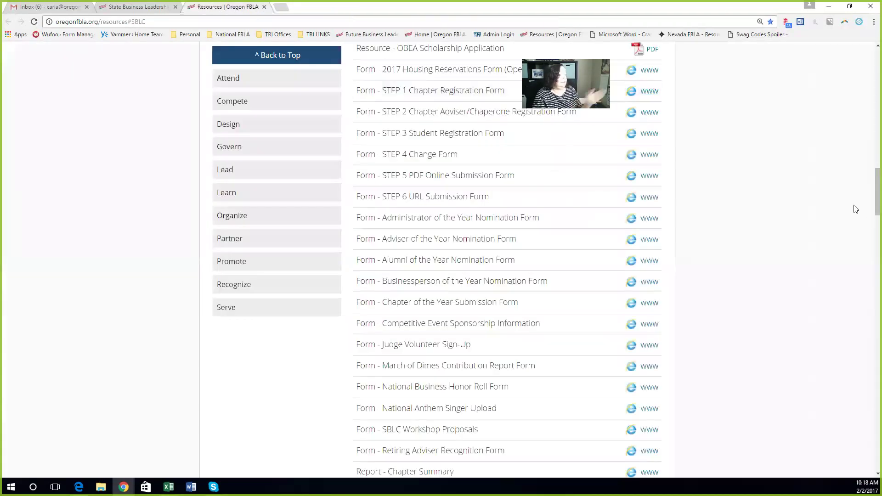
Step: Open the STEP 2 Adviser/Chaperone form and choose Baker High School
click(650, 112)
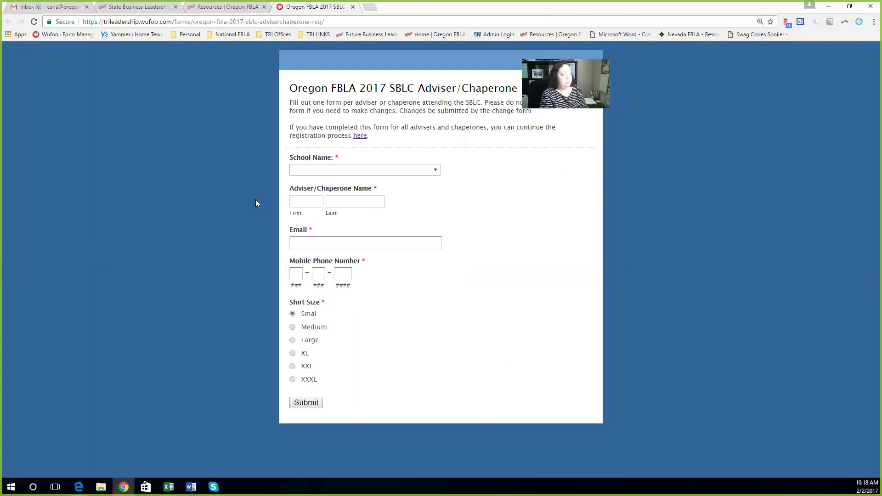
click(388, 170)
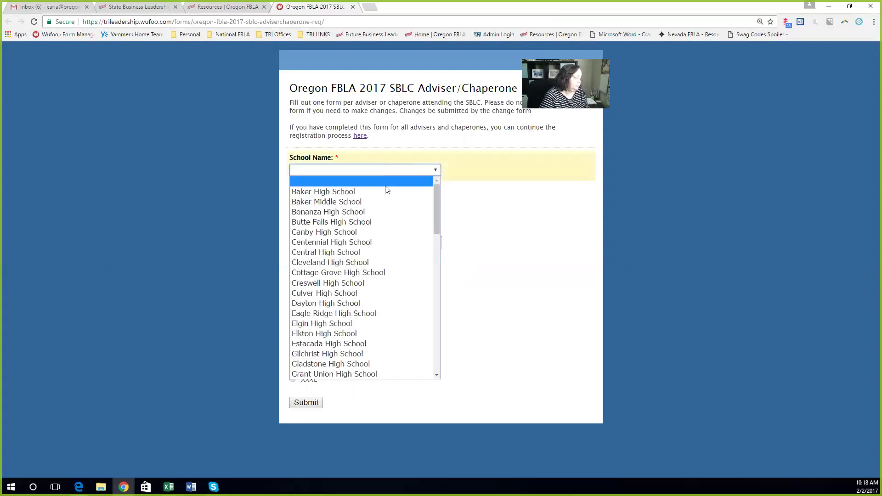
click(380, 190)
Step: Enter the adviser's name, e-mail and phone number, and select shirt size Large
double_click(305, 202)
click(305, 202)
key(Tab)
key(Tab)
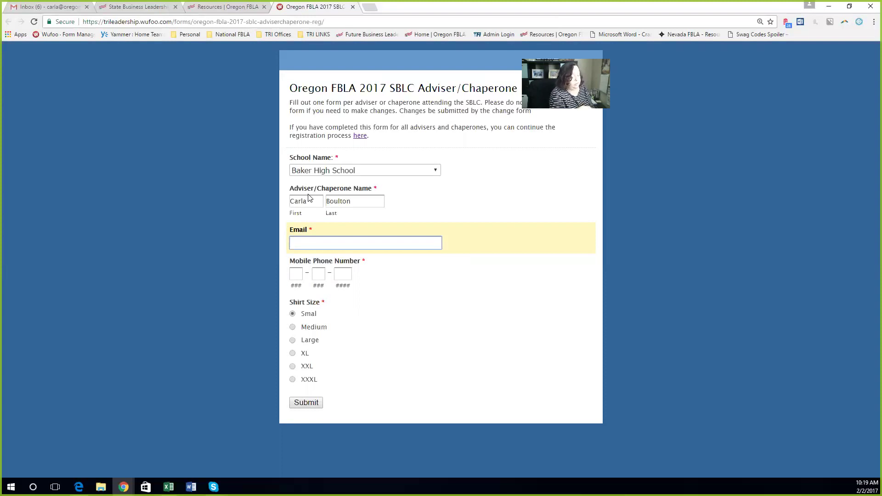
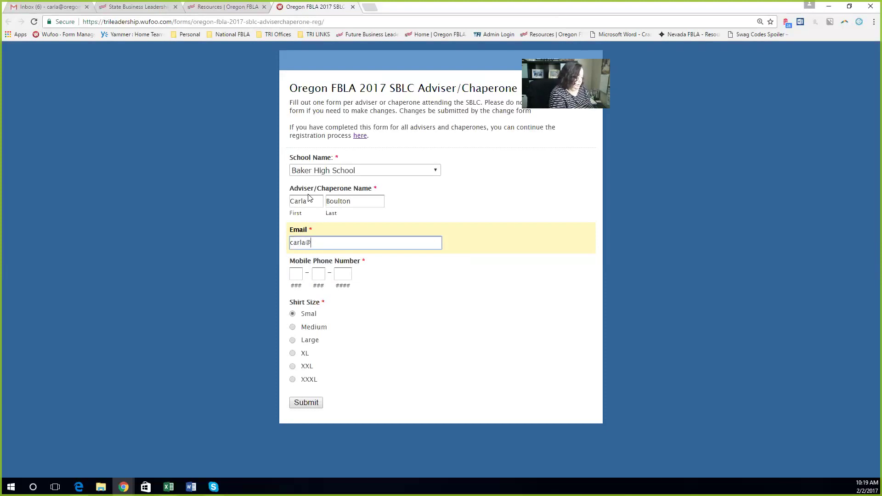
key(Tab)
text(555-55)
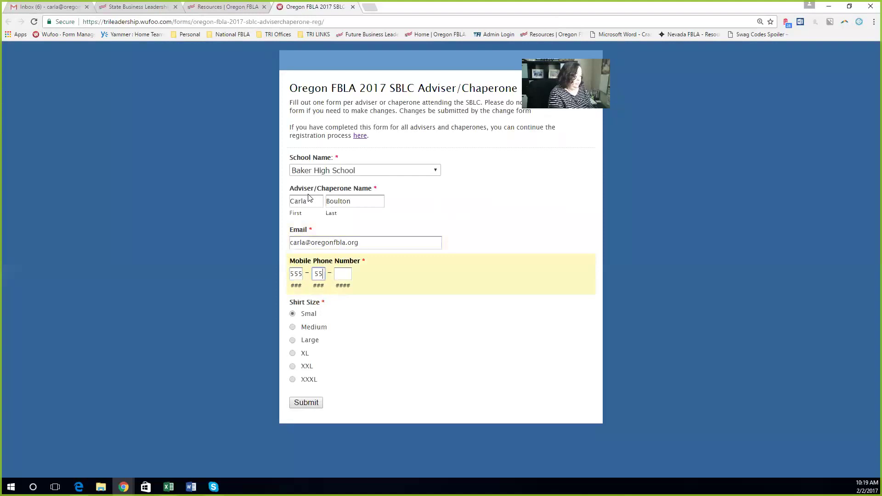
text(5-5555)
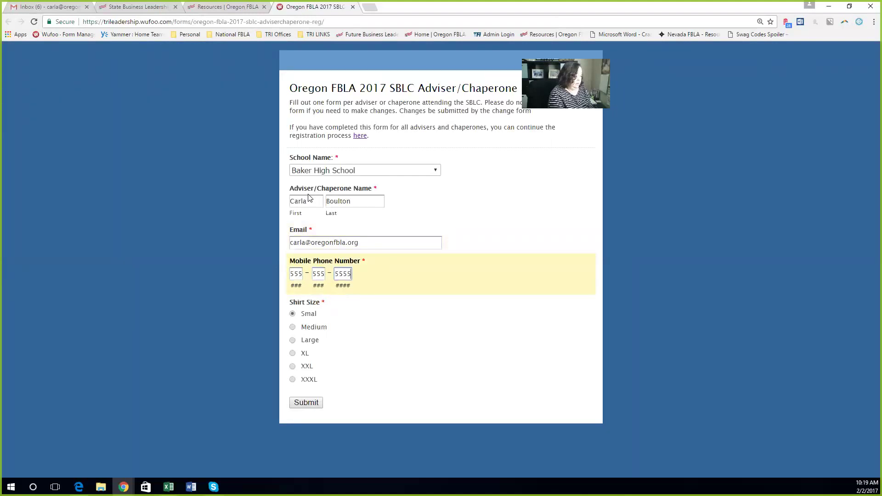
click(292, 341)
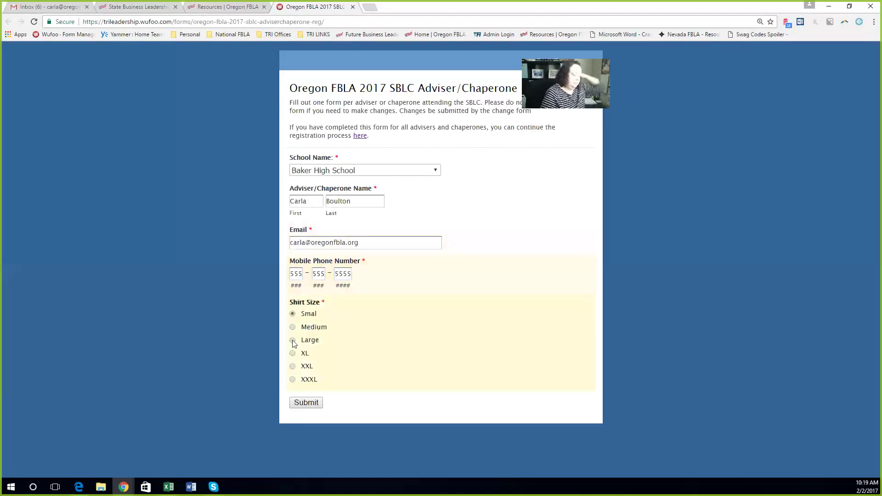
Step: Submit the adviser/chaperone registration to get a fresh blank form
click(307, 403)
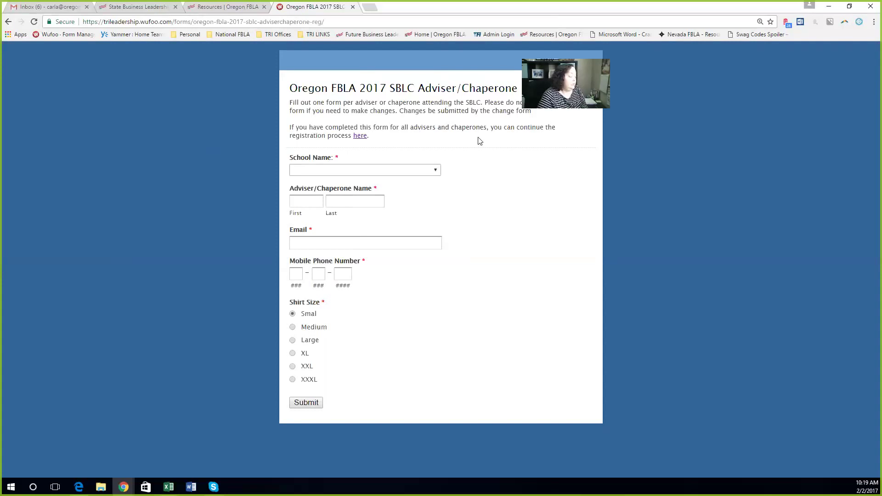
Step: Go back to the resources page's SBLC documents and open the STEP 3 Student Registration form
click(362, 137)
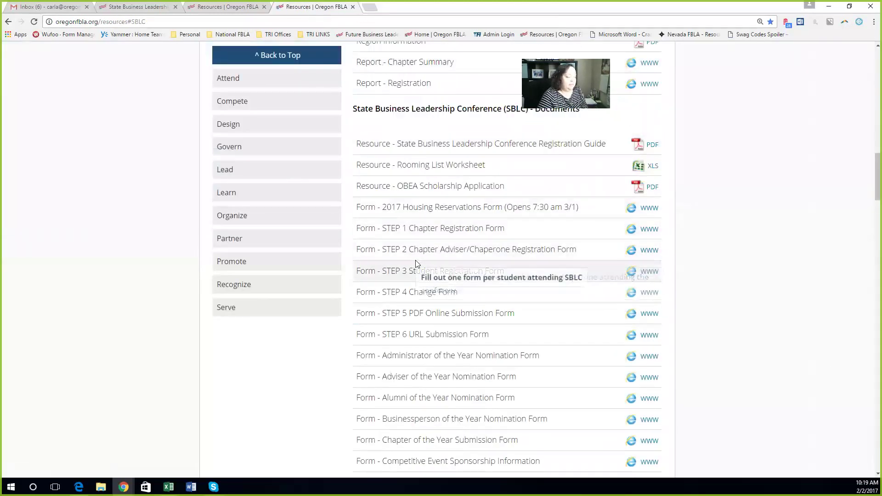
scroll(808, 144, down, 2)
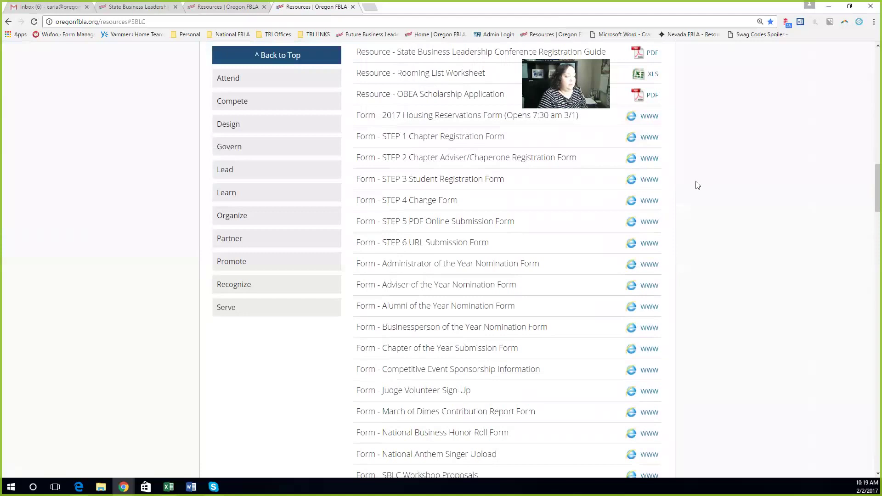
click(653, 181)
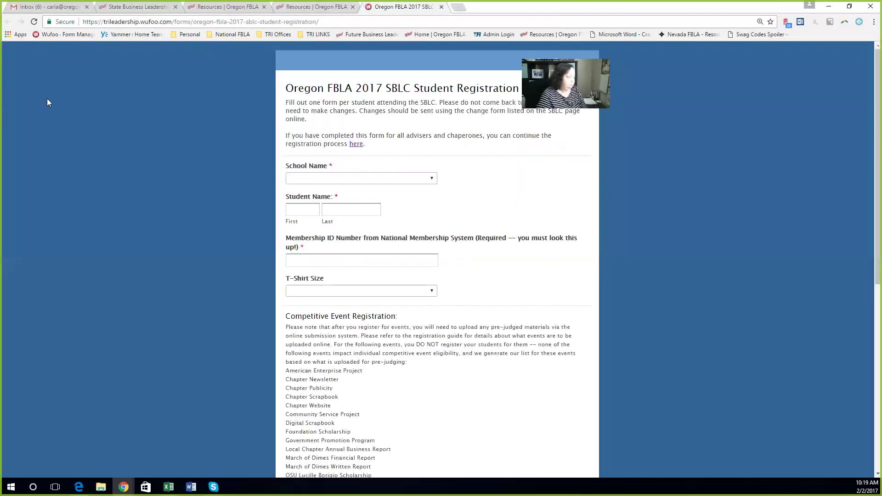
scroll(781, 197, down, 1)
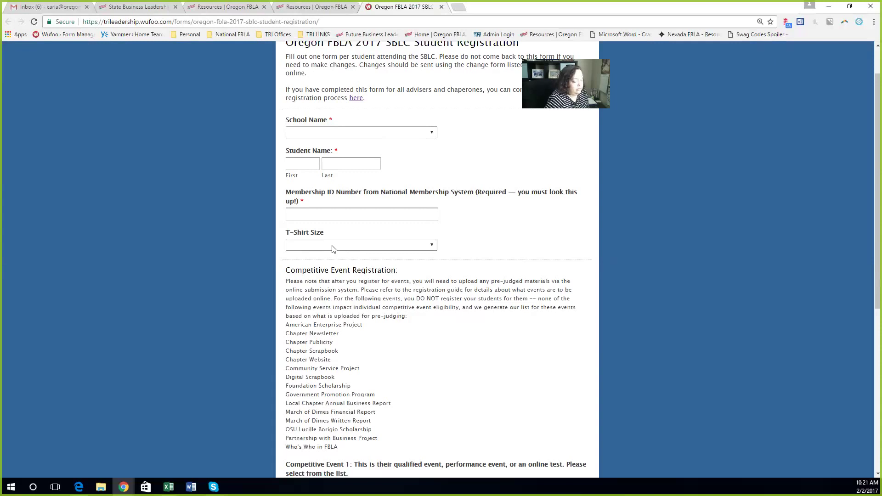
Step: Choose Baker High School, enter the student's name and membership ID, and pick a Large T-shirt
click(313, 133)
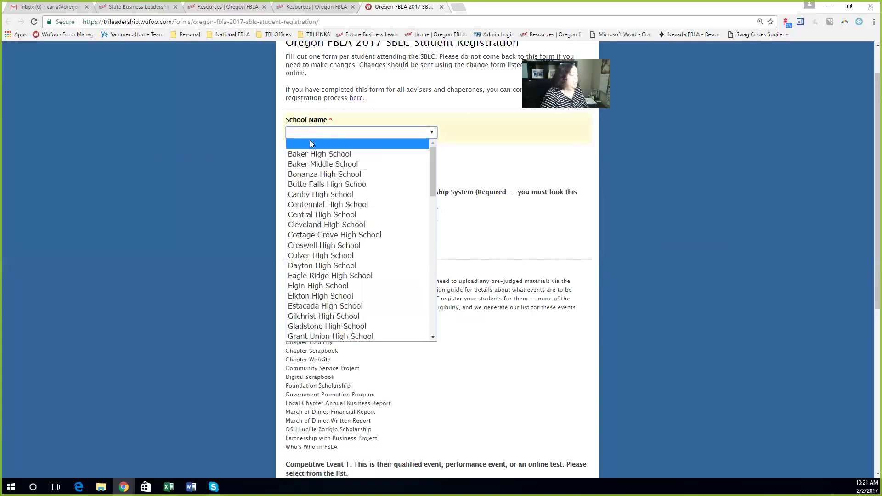
click(306, 153)
click(297, 164)
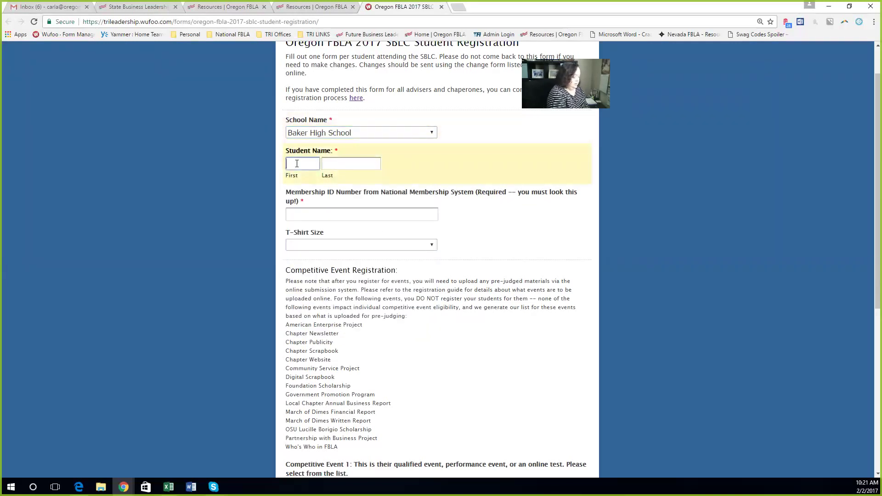
key(Tab)
key(Tab)
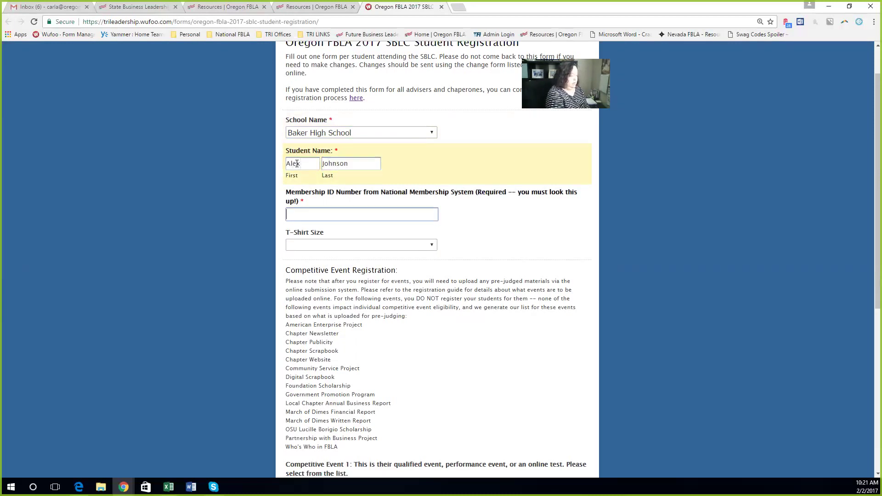
text(444)
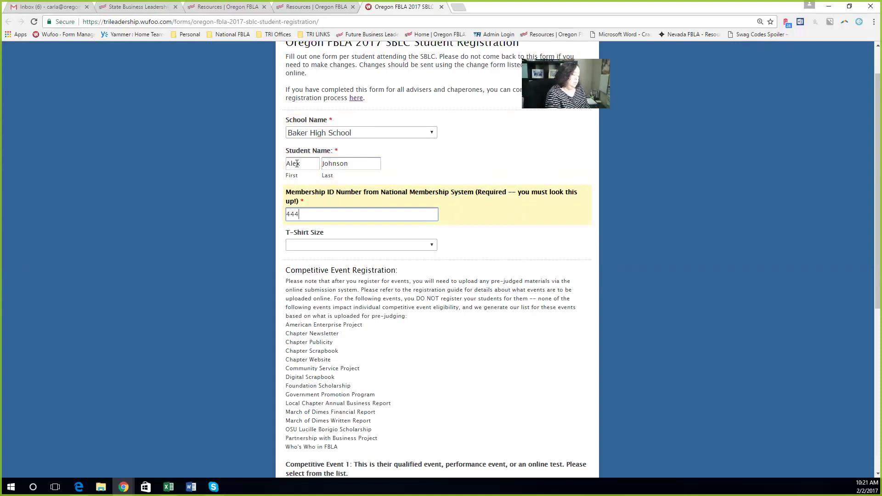
text(555)
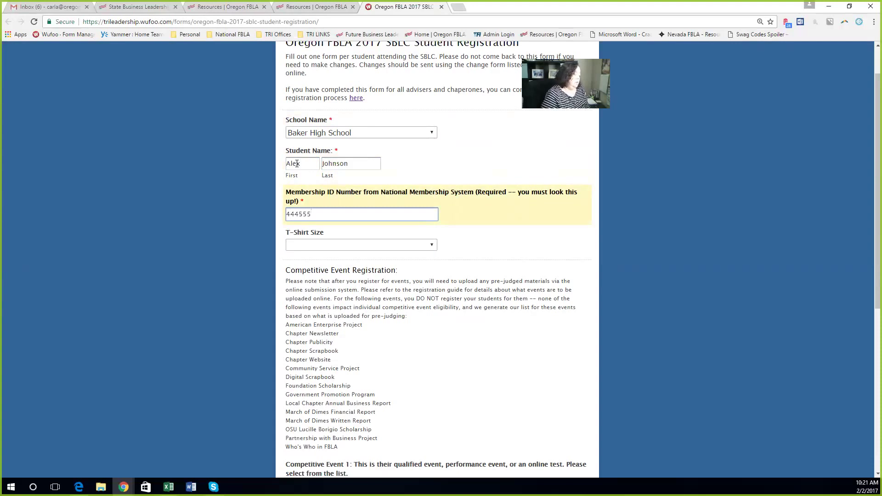
click(383, 246)
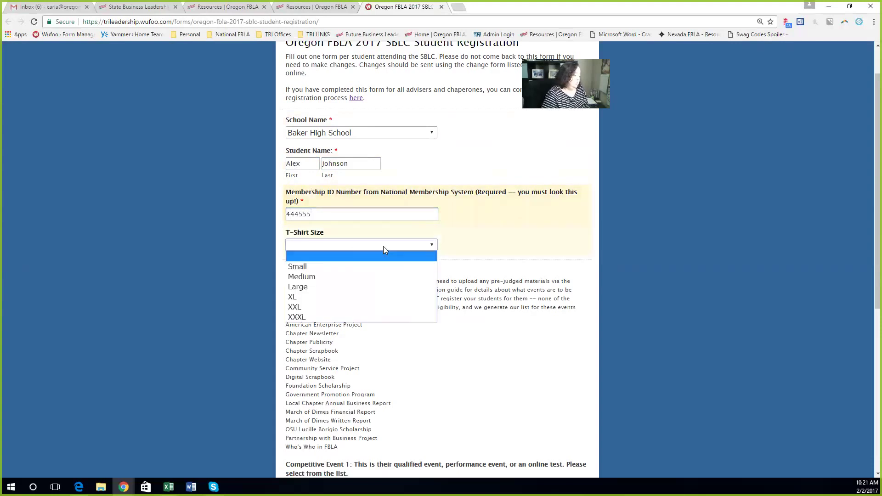
click(388, 287)
scroll(196, 287, down, 3)
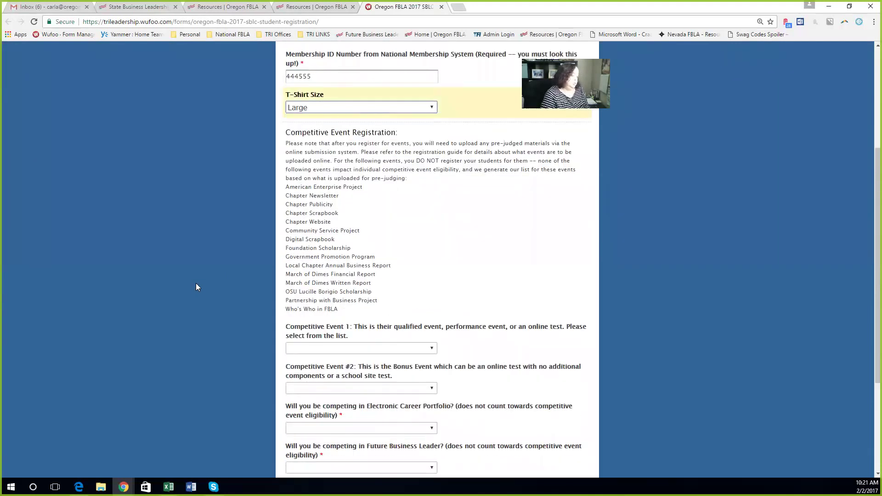
scroll(452, 171, down, 1)
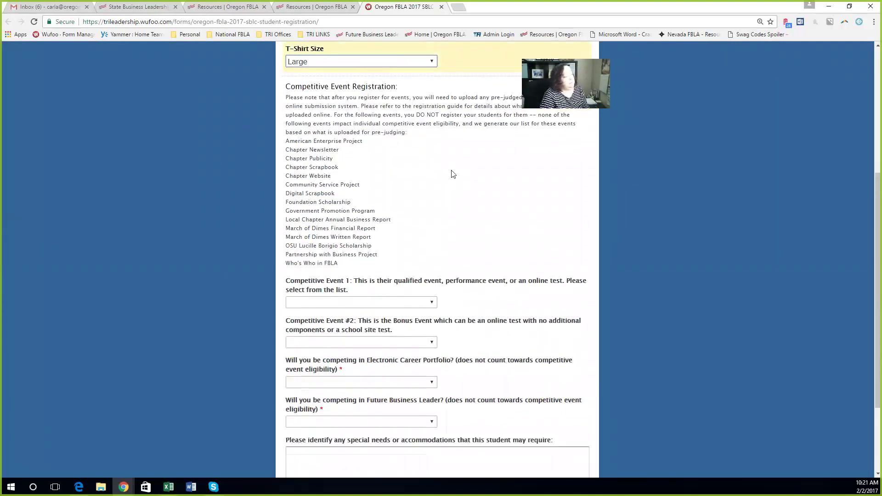
Step: Read through the event notes, including Who's Who in FBLA, and scroll to Competitive Event 1
drag(286, 141, 403, 251)
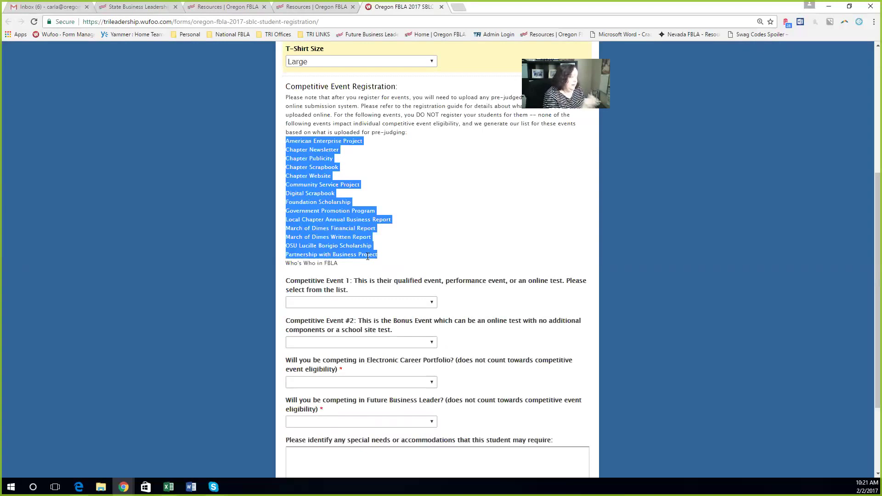
click(357, 271)
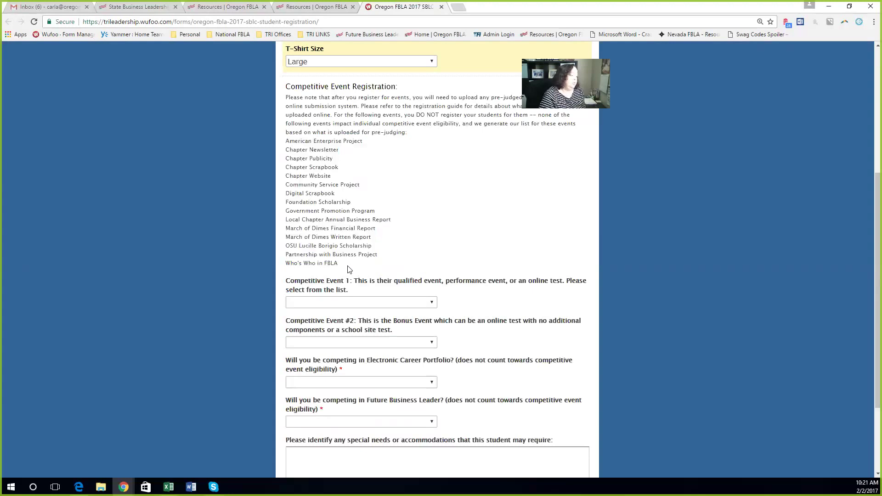
drag(343, 266, 286, 264)
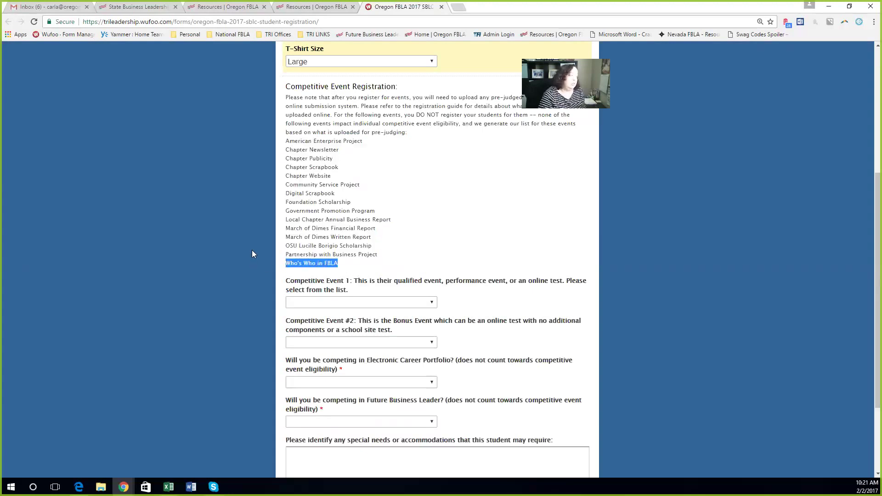
scroll(253, 254, down, 2)
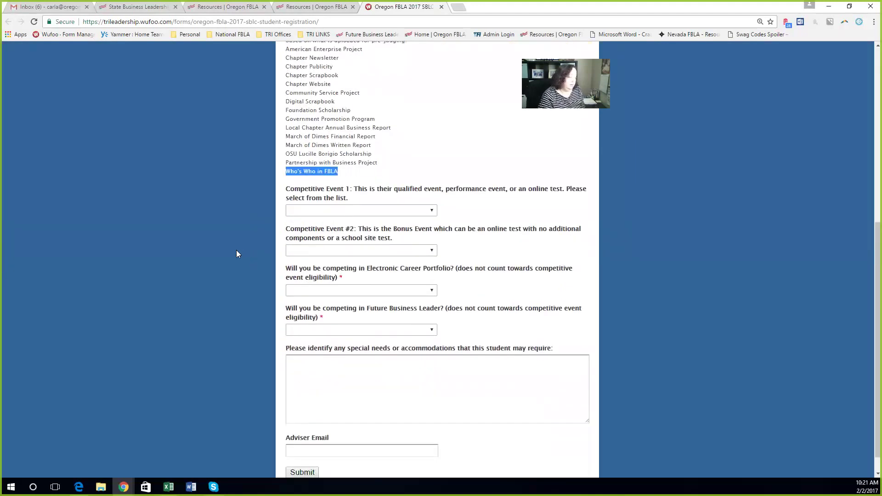
click(490, 211)
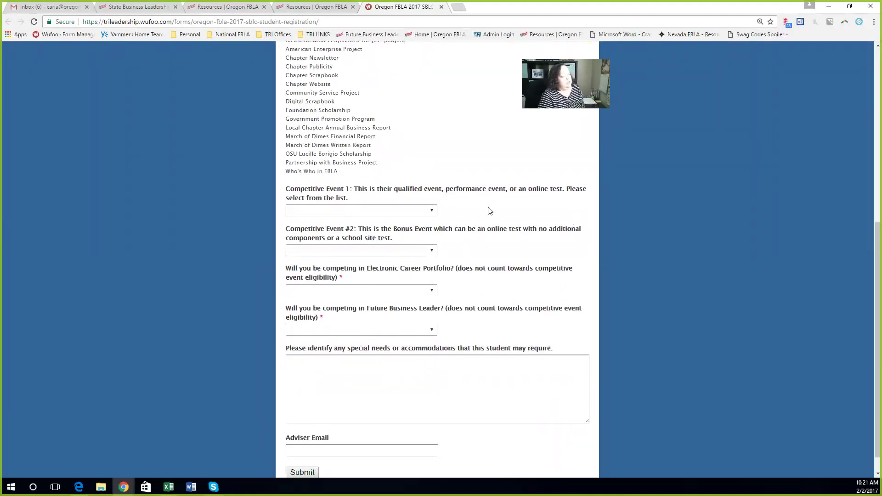
scroll(490, 211, down, 1)
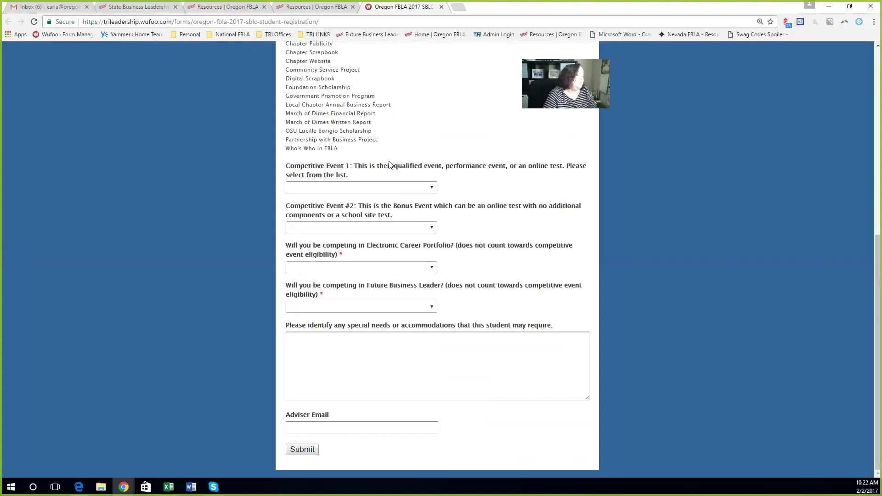
Step: Choose 3-D Animation Team 3 as the first event and Cyber Security as the second
click(405, 189)
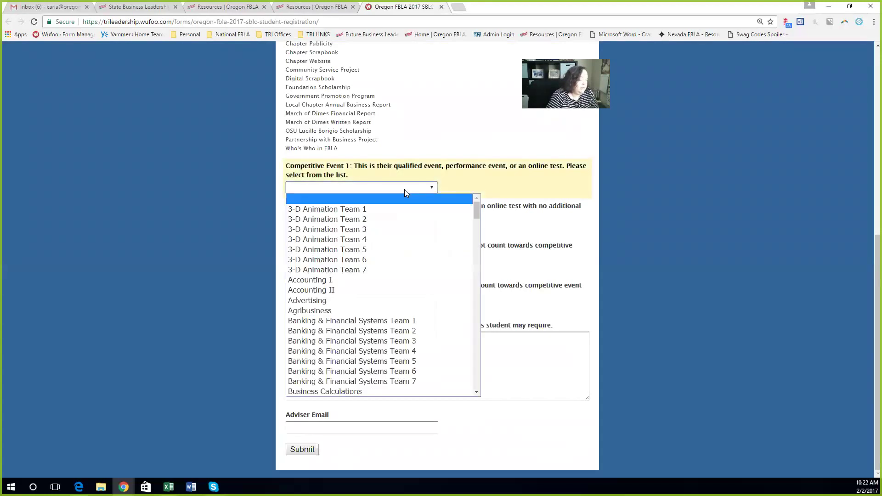
click(398, 228)
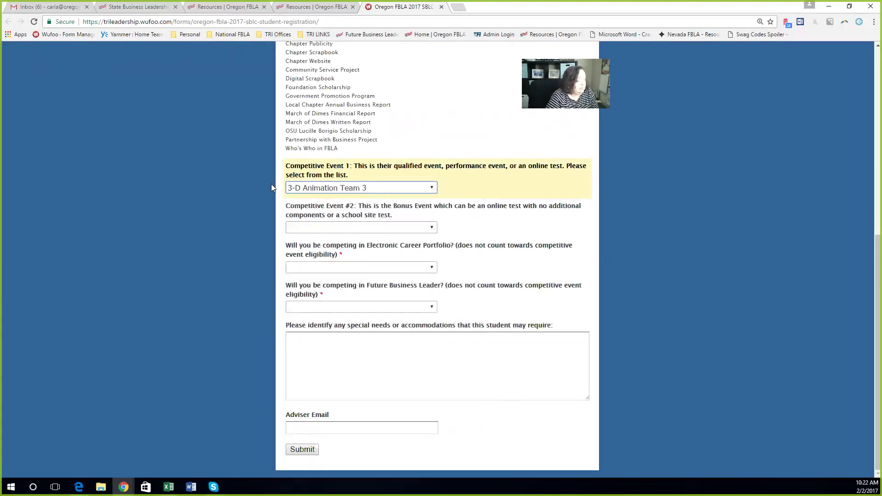
click(381, 227)
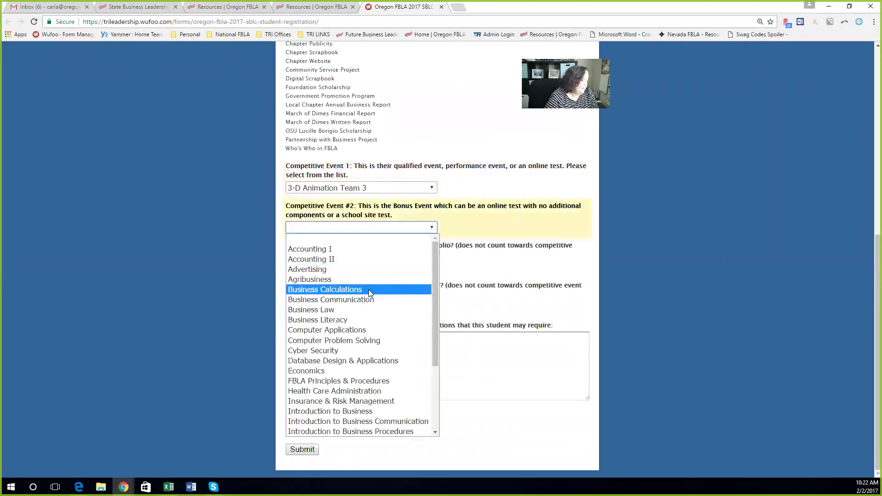
click(322, 351)
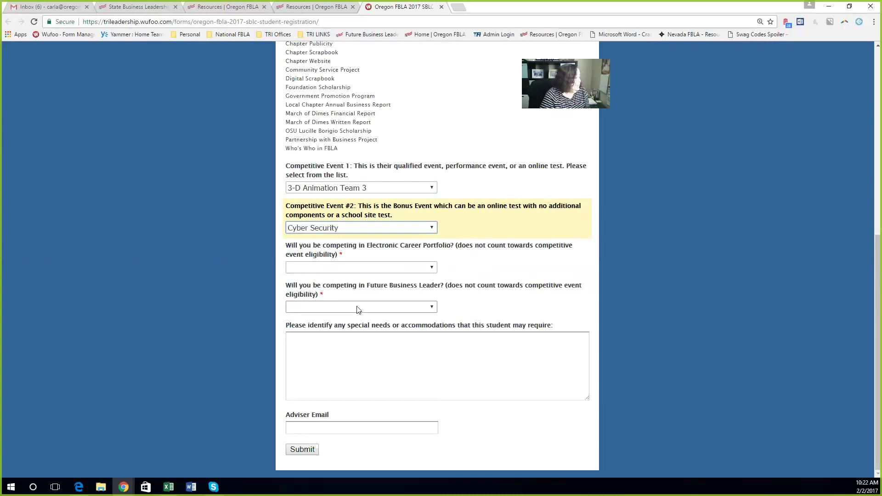
Step: Answer Yes for Electronic Career Portfolio and Future Business Leader, then go to the special-needs box
click(314, 270)
click(313, 289)
click(310, 307)
click(308, 327)
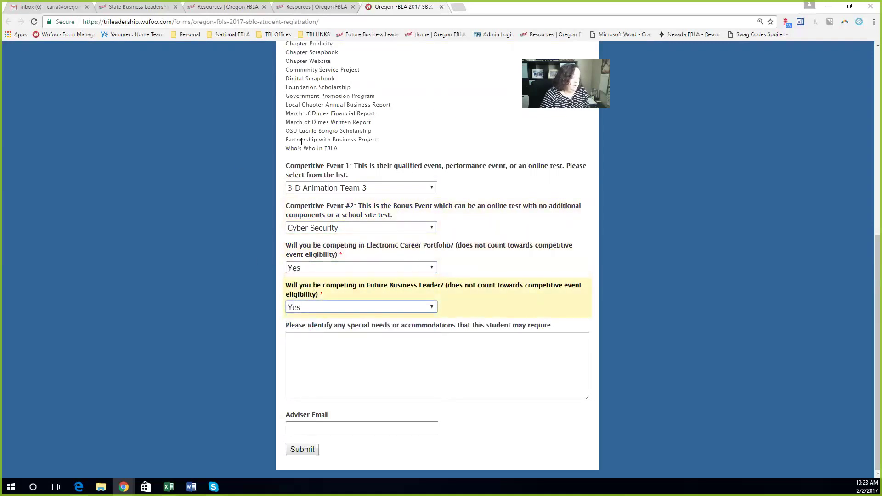
click(338, 372)
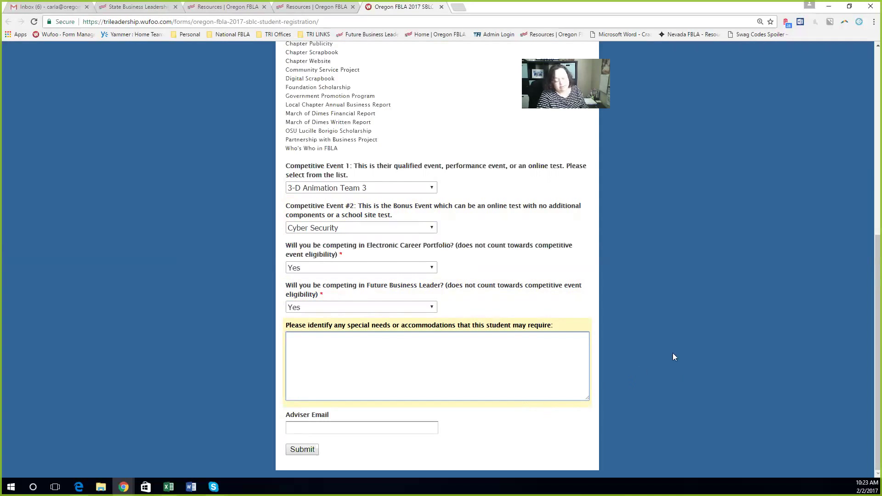
Step: Enter the adviser's e-mail address and submit the student registration form
click(307, 428)
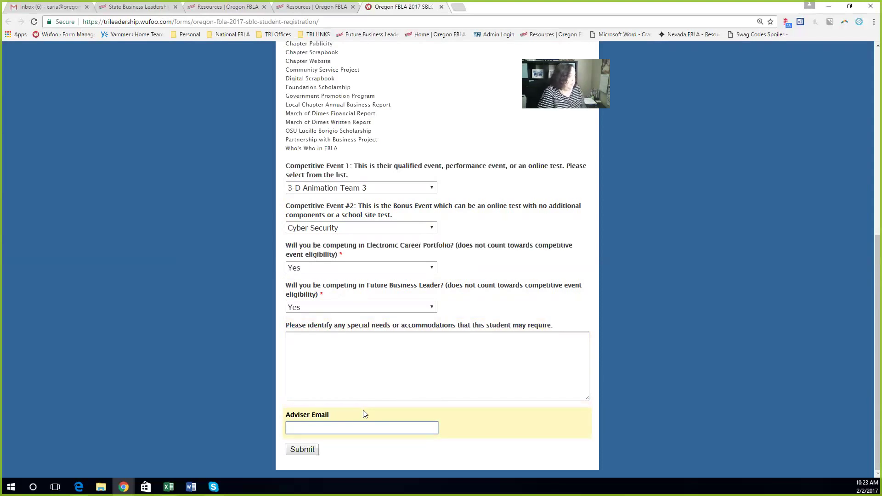
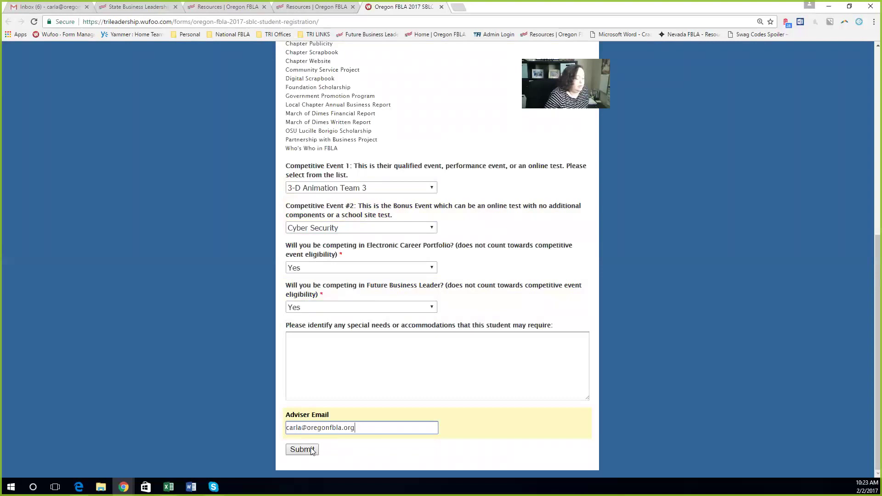
click(304, 452)
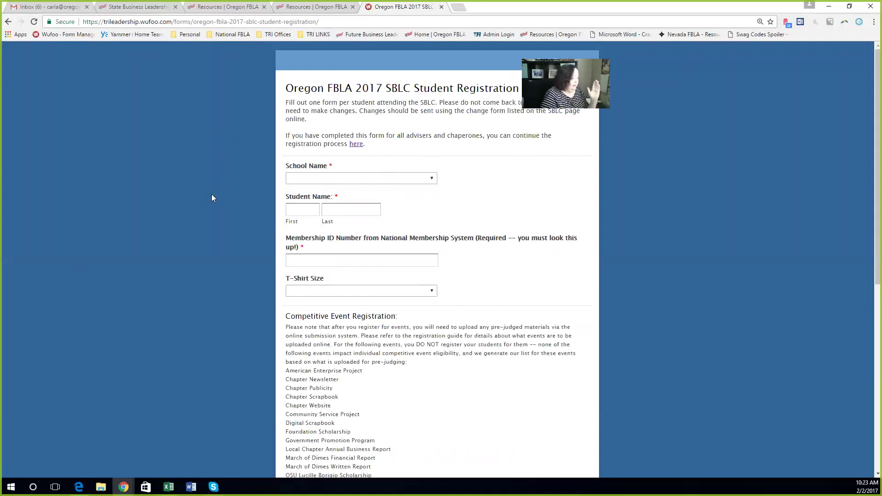
Step: Open the STEP 4 Change Form and select Baker High School with Chapter Summary as the form
click(357, 145)
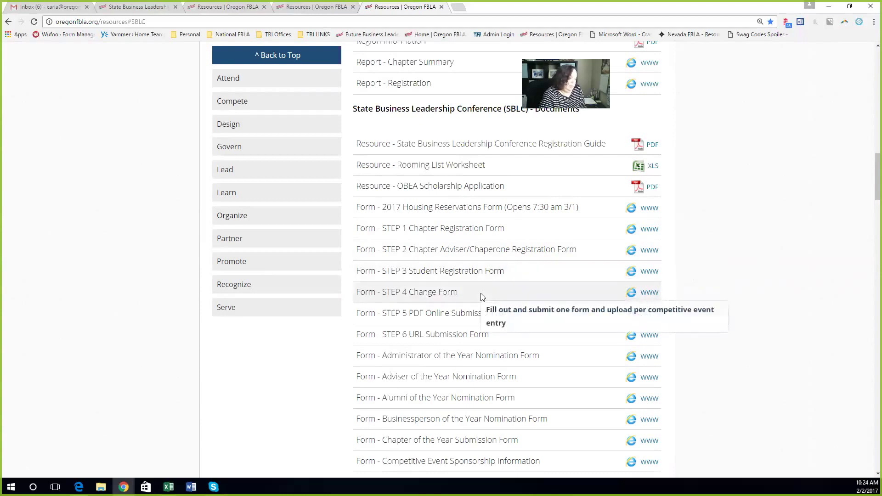
click(654, 298)
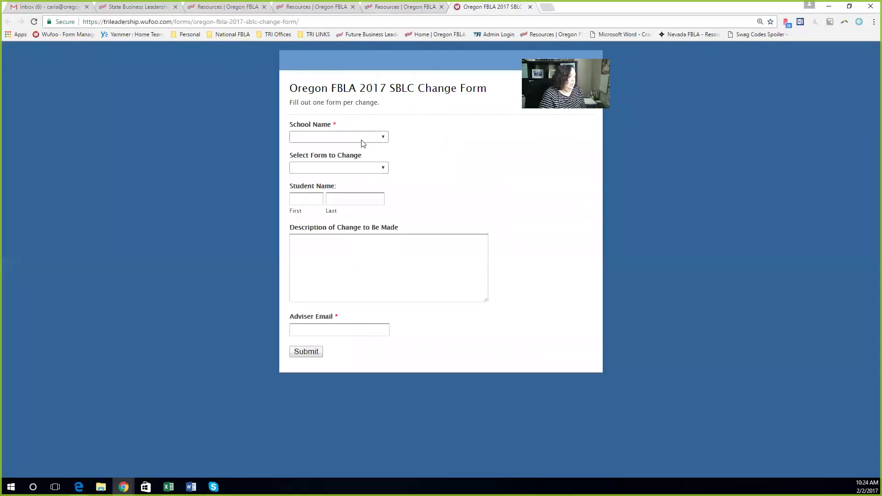
click(361, 140)
click(353, 158)
click(331, 167)
click(327, 188)
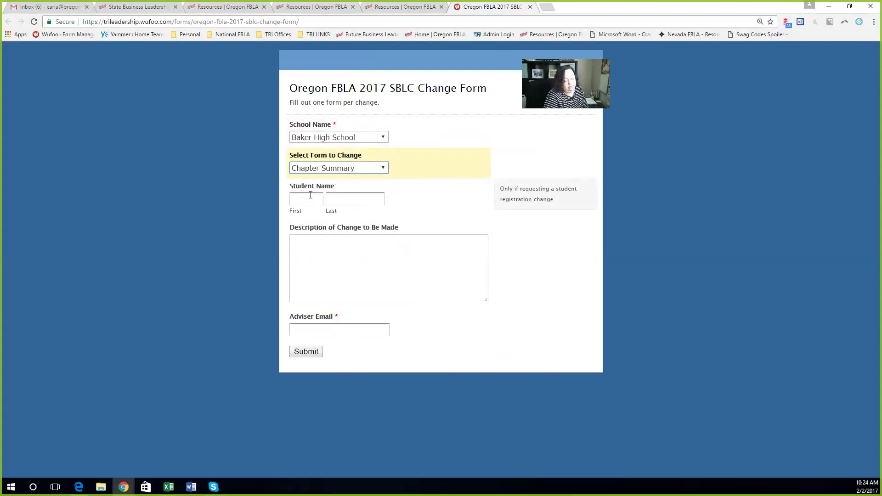
click(342, 172)
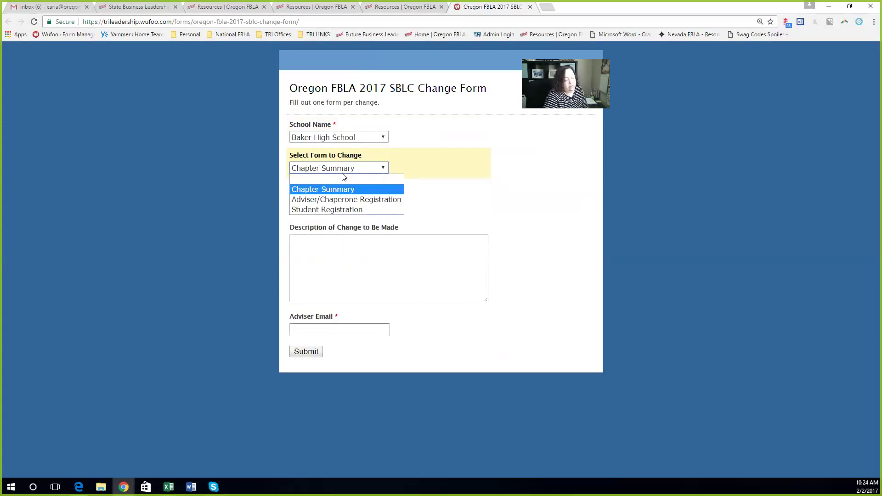
click(348, 169)
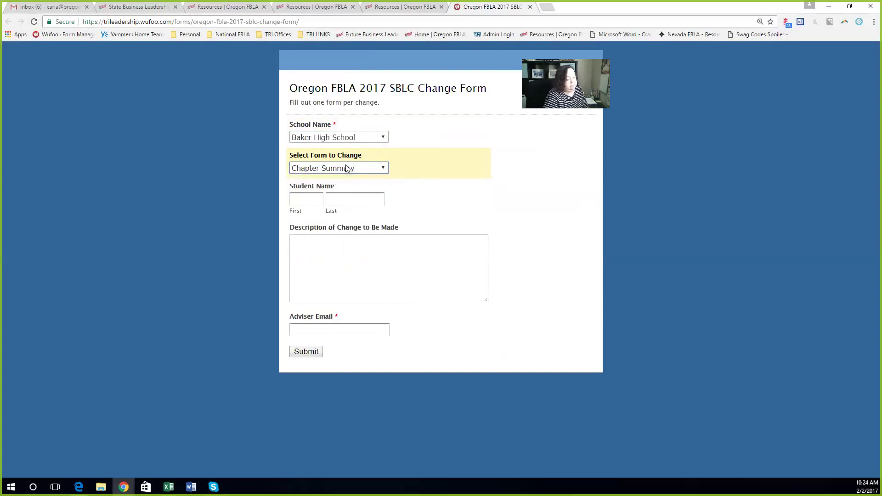
Step: Describe the change as 'Please change to 8 students attending instead 10.', add the adviser's e-mail, and submit
mouse_move(409, 207)
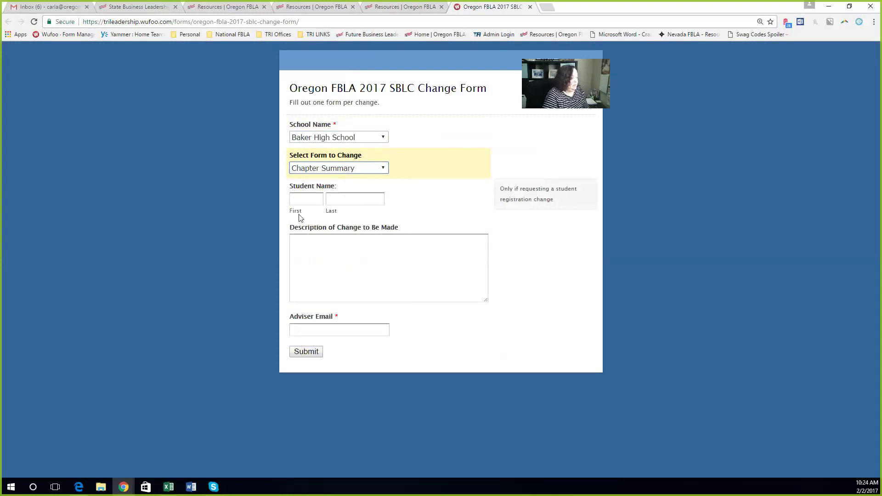
click(315, 254)
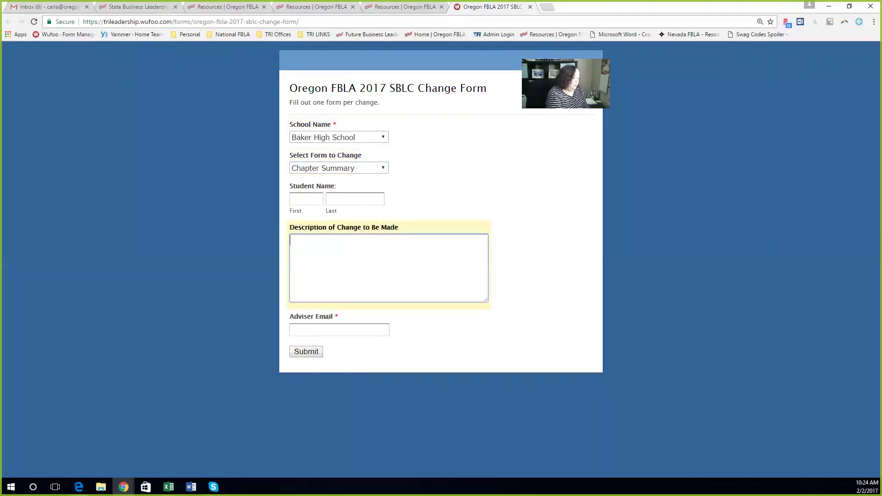
text(Please chang)
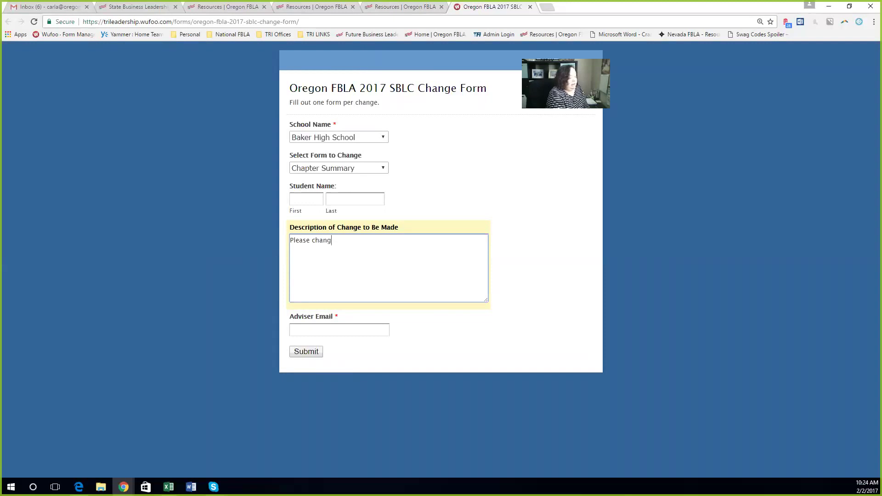
text(e to 8 stude)
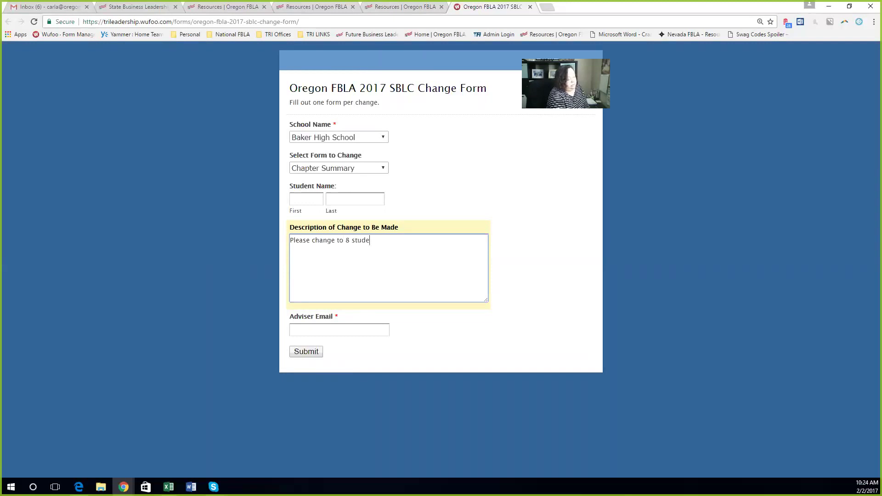
text(nts attending)
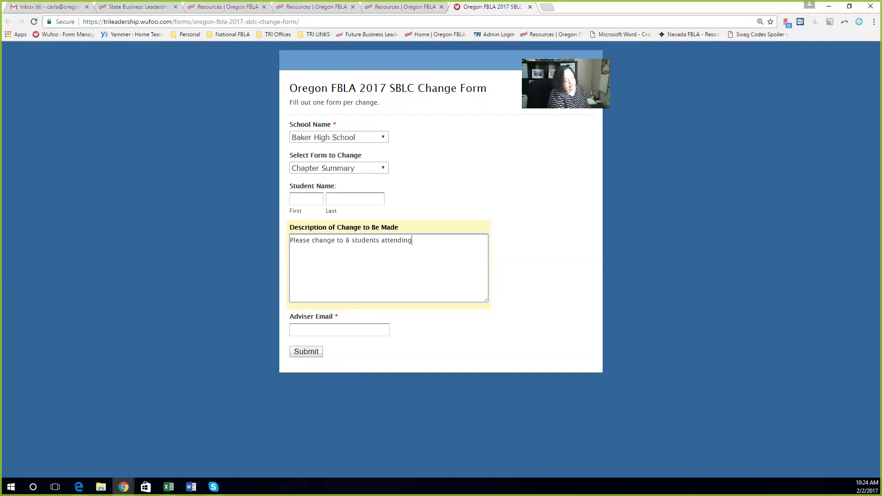
text( instead of)
text(10.)
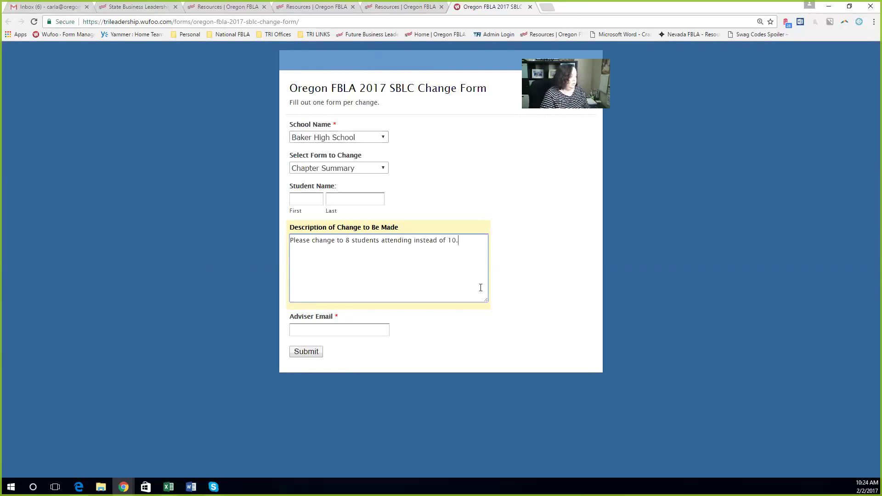
click(321, 327)
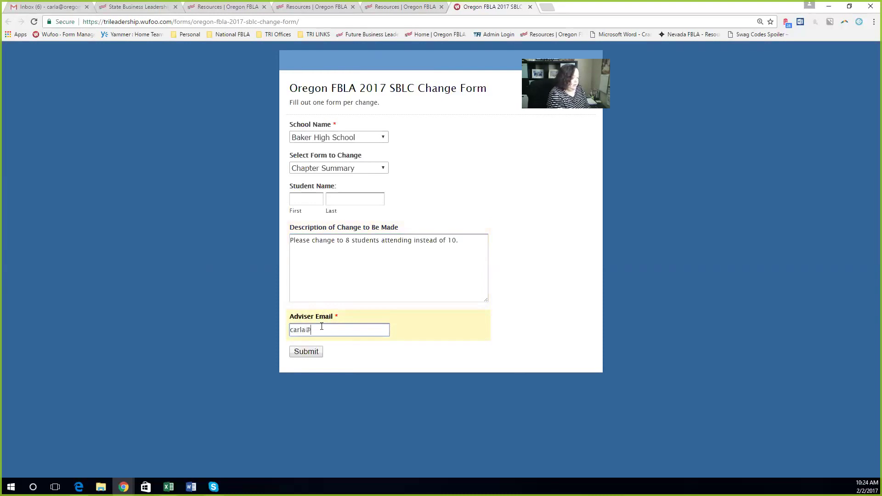
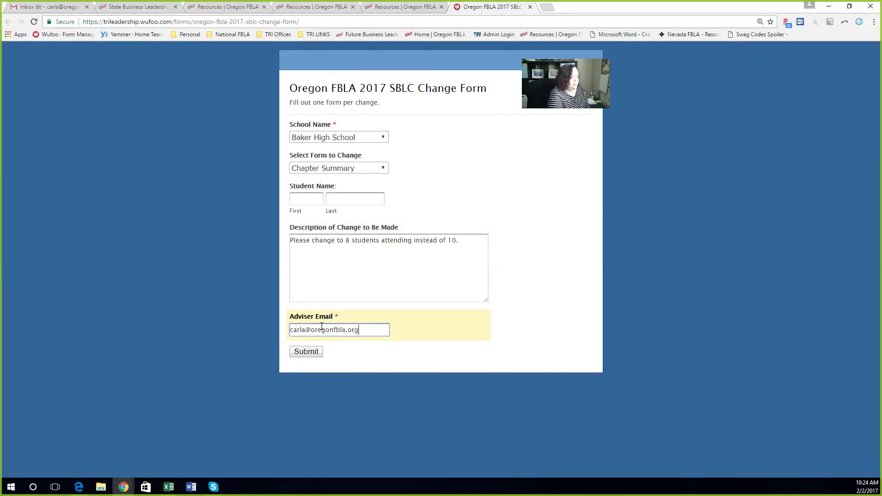
click(305, 353)
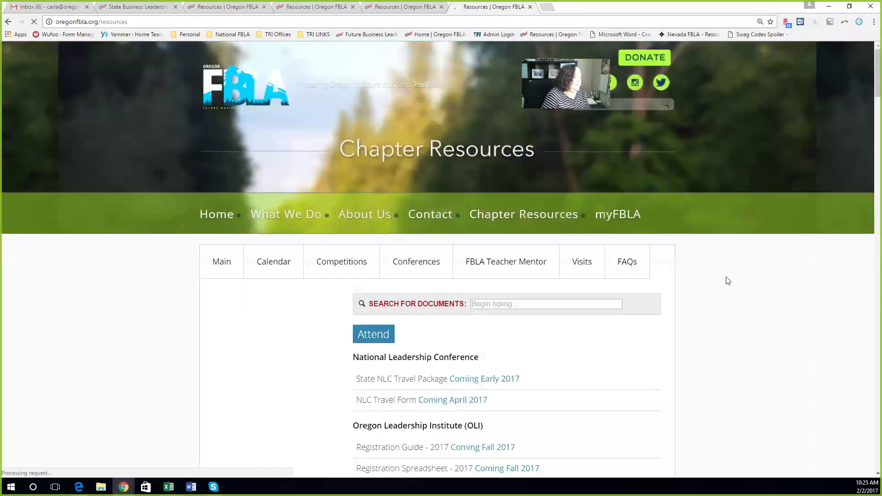
Step: Open the STEP 5 PDF Submission form and choose Baker High School and the Job Interview event
scroll(741, 291, down, 4)
scroll(743, 291, down, 14)
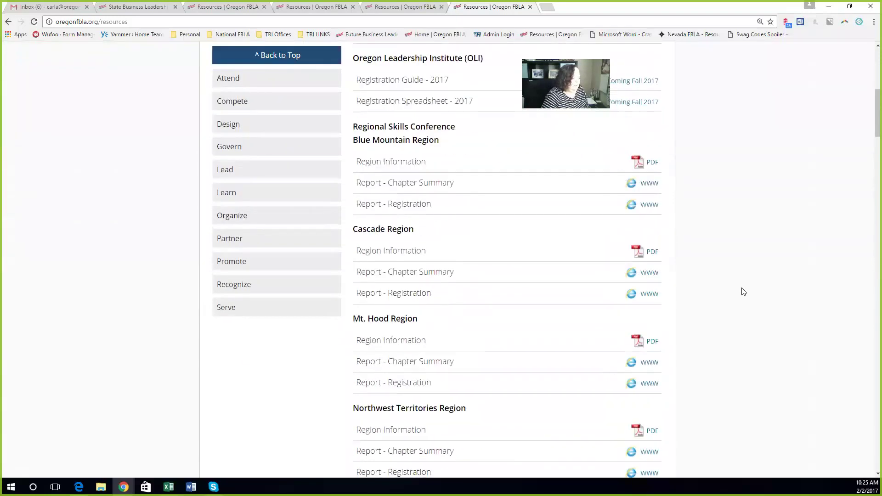
scroll(743, 291, down, 4)
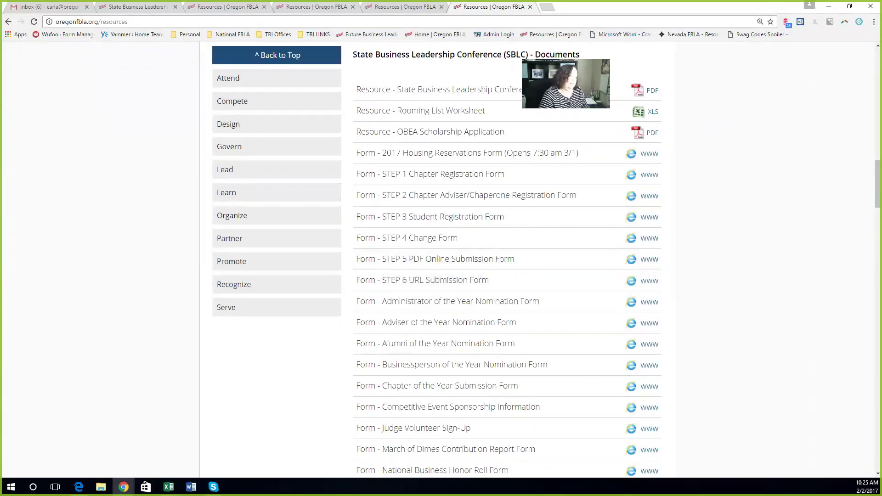
click(646, 263)
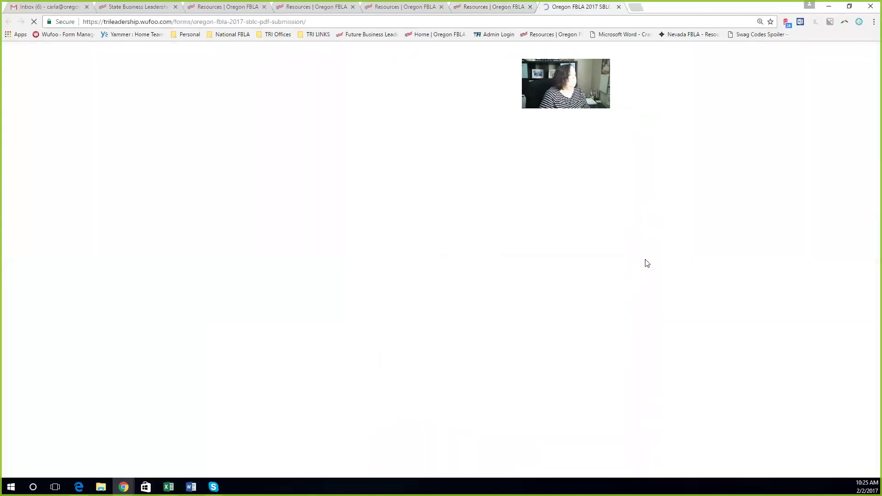
scroll(647, 261, down, 1)
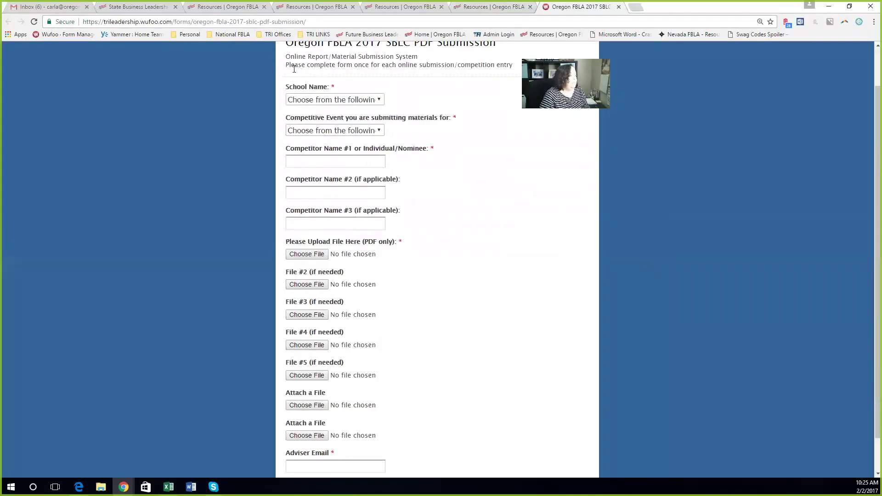
click(335, 100)
click(343, 120)
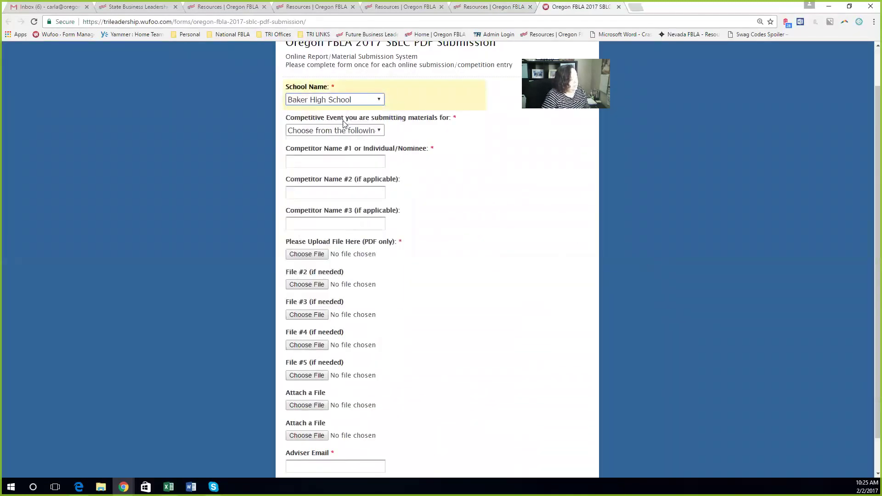
click(346, 131)
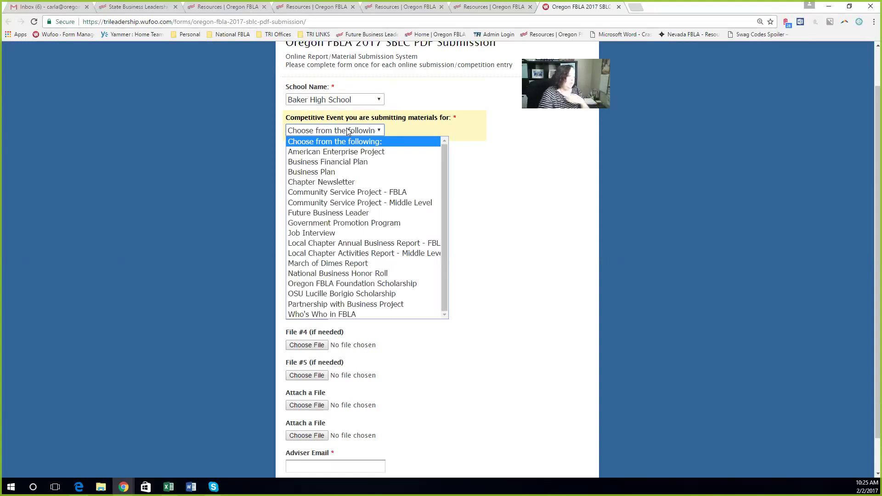
click(342, 233)
Step: Change the event to Future Business Leader, enter the first competitor's name, and start the PDF upload
click(314, 156)
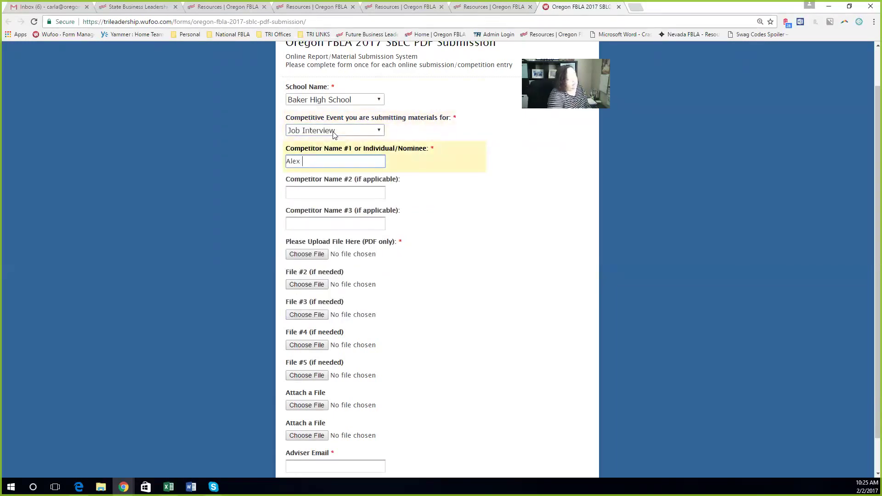
click(332, 132)
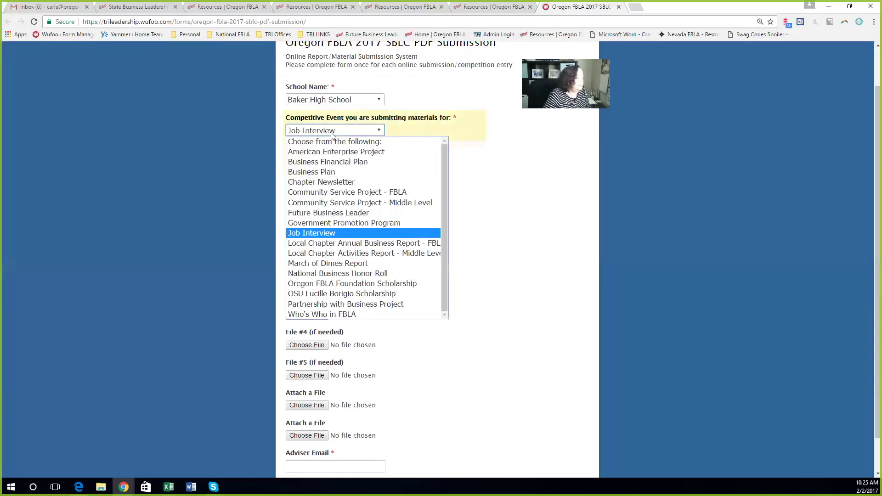
click(333, 212)
click(325, 161)
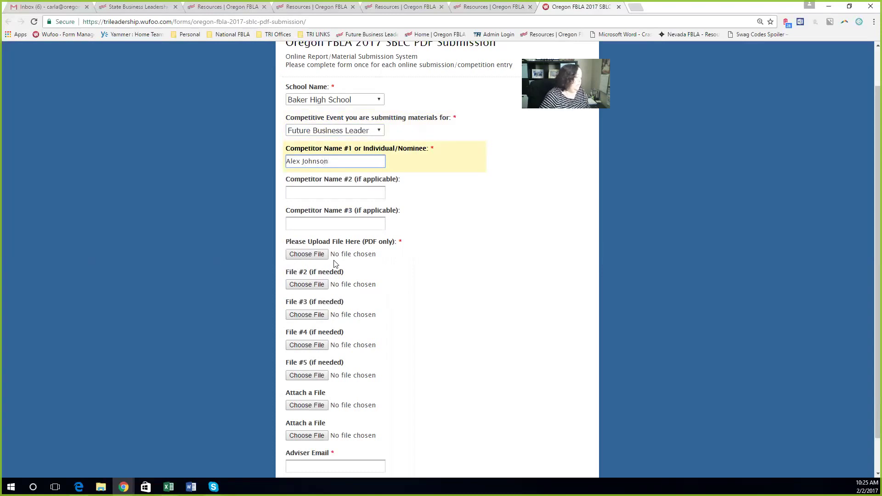
click(307, 254)
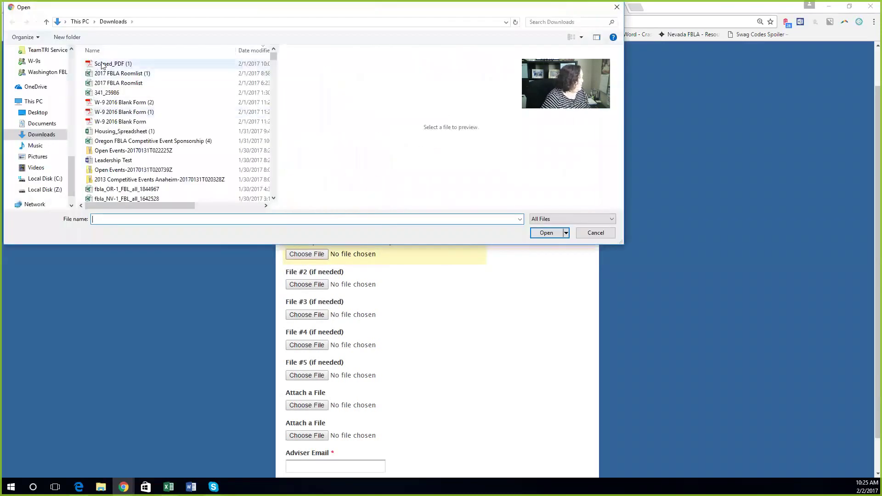
Step: Attach Scaned_PDF (1).pdf, enter the adviser's e-mail, and submit the PDF Submission form
click(119, 63)
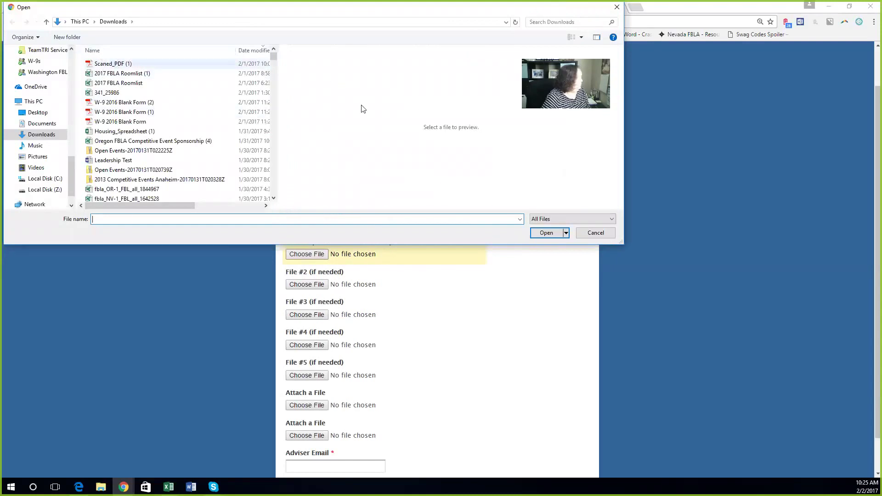
click(552, 235)
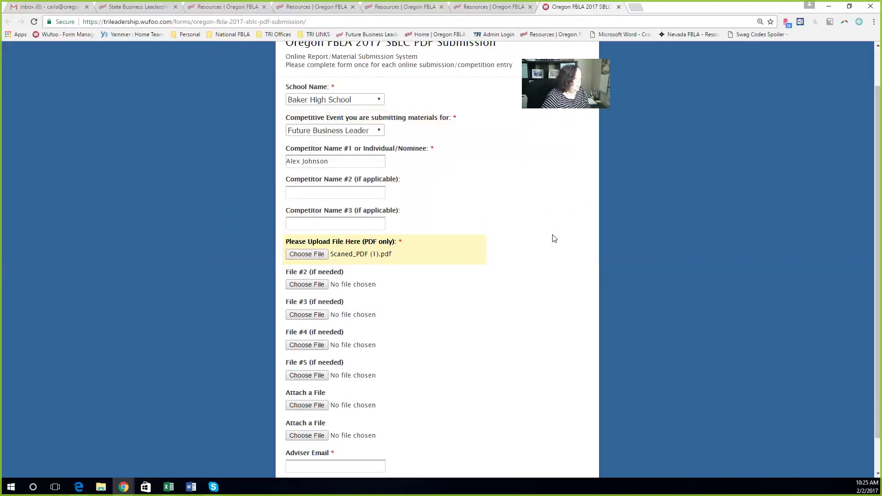
scroll(554, 238, down, 1)
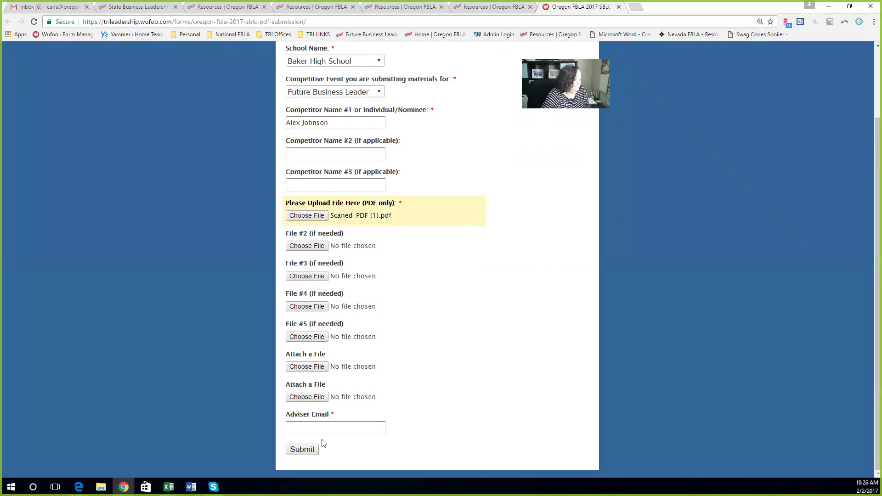
click(308, 425)
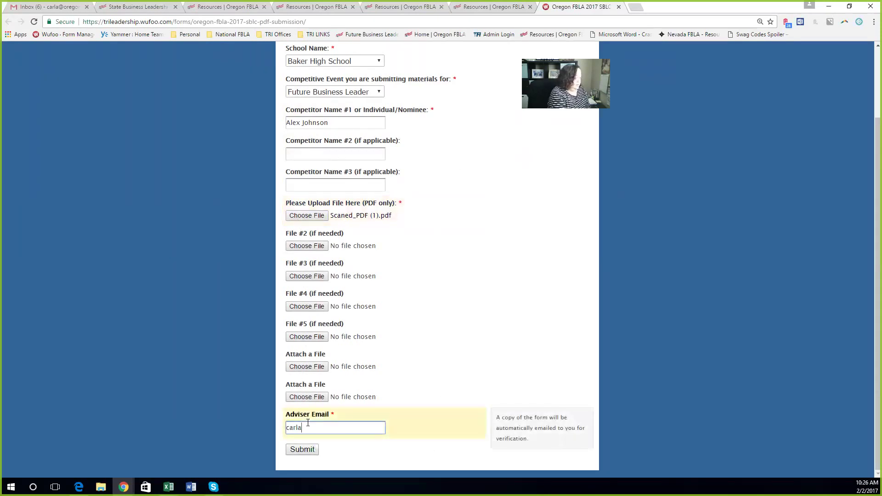
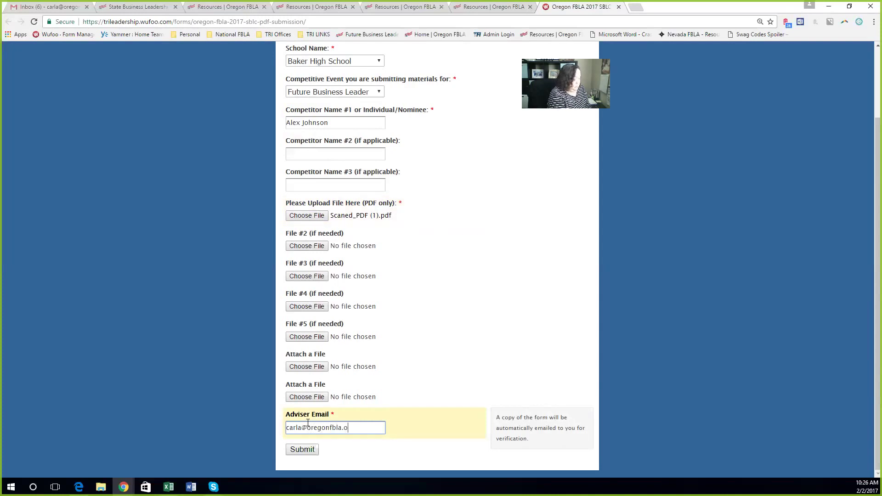
click(301, 451)
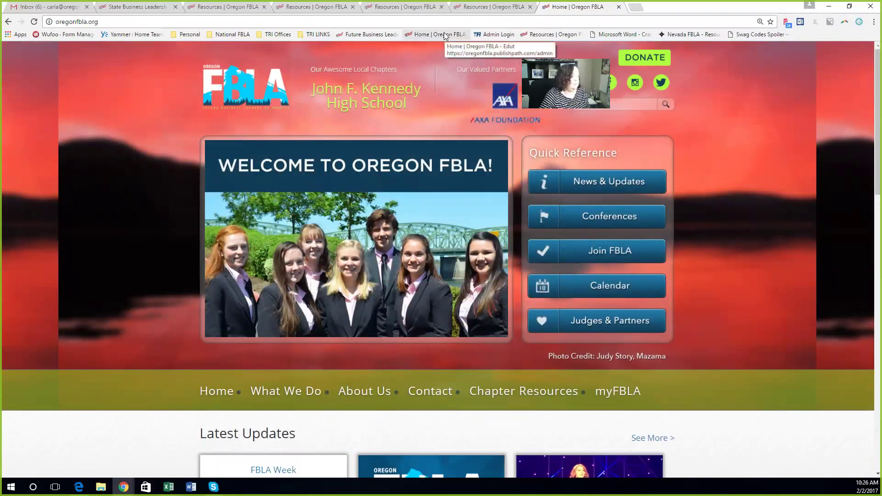
Step: Go to the Oregon FBLA Resources page and open the STEP 6 URL Submission Form link
click(542, 36)
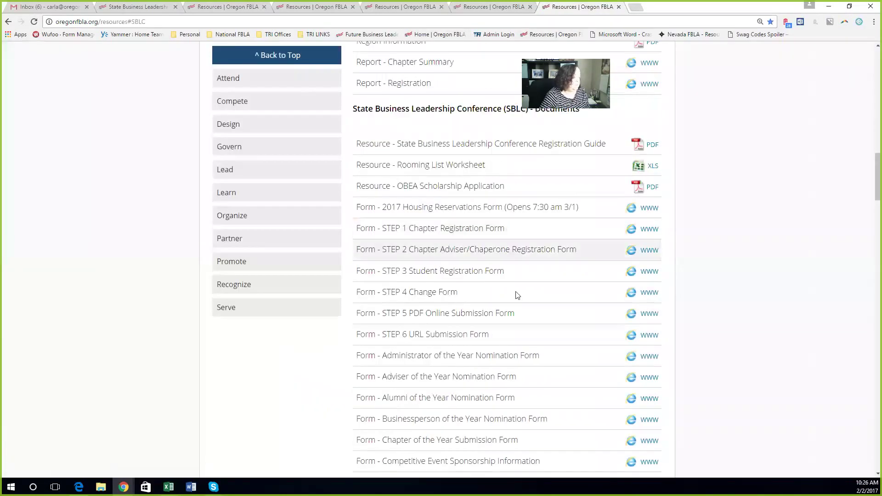
click(648, 337)
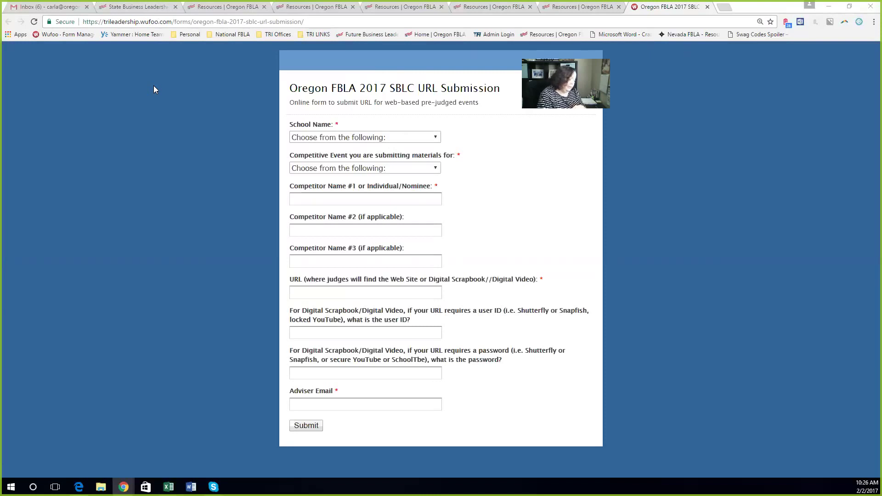
Step: Select Baker High School and the E-Business event, then enter the first competitor's name
click(300, 137)
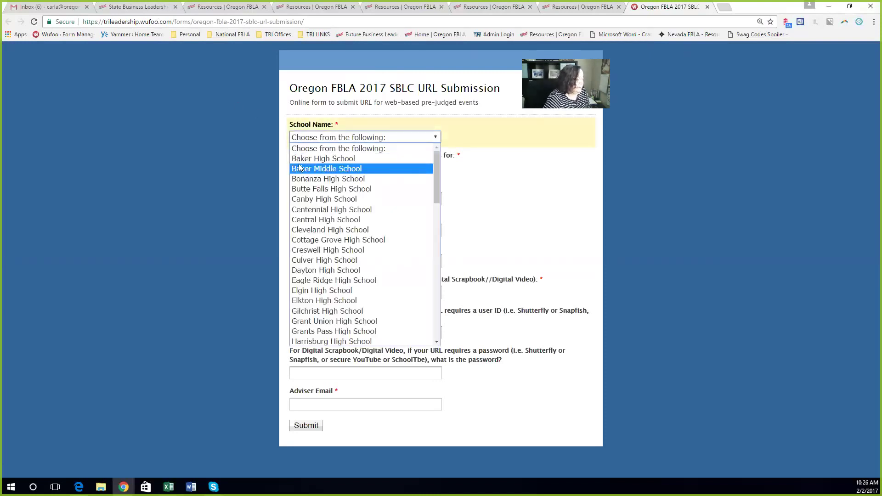
click(299, 158)
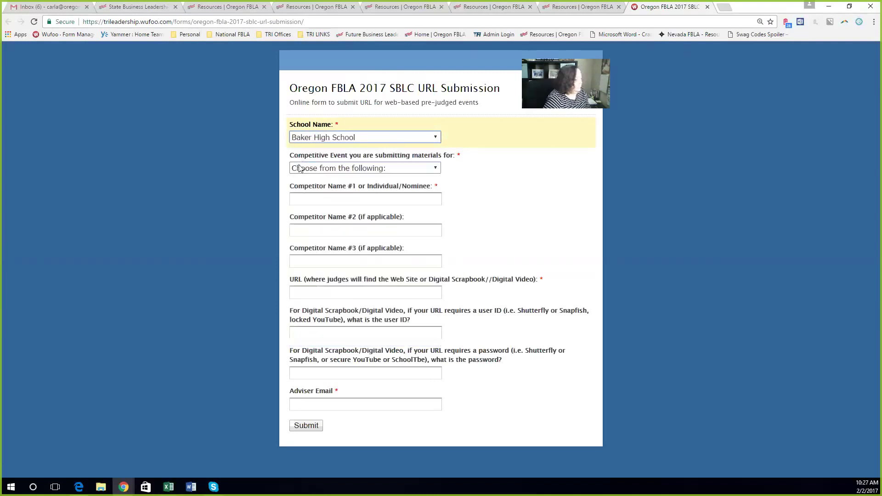
click(300, 168)
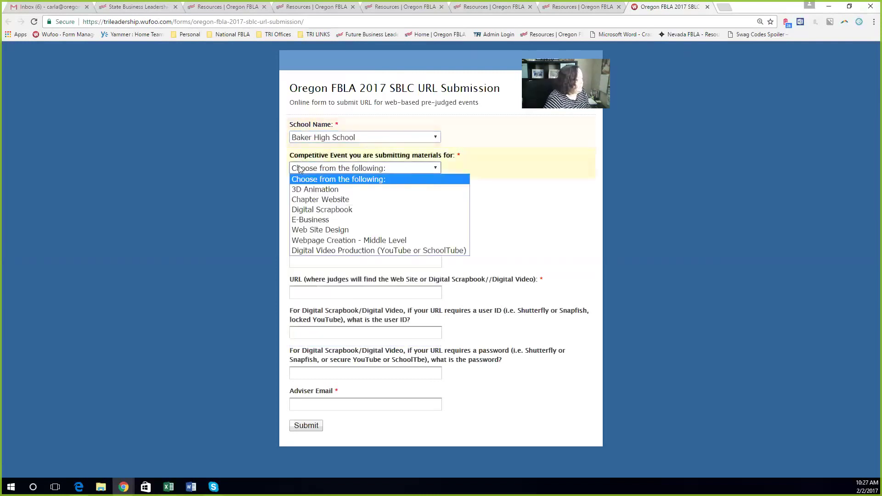
click(296, 219)
click(303, 197)
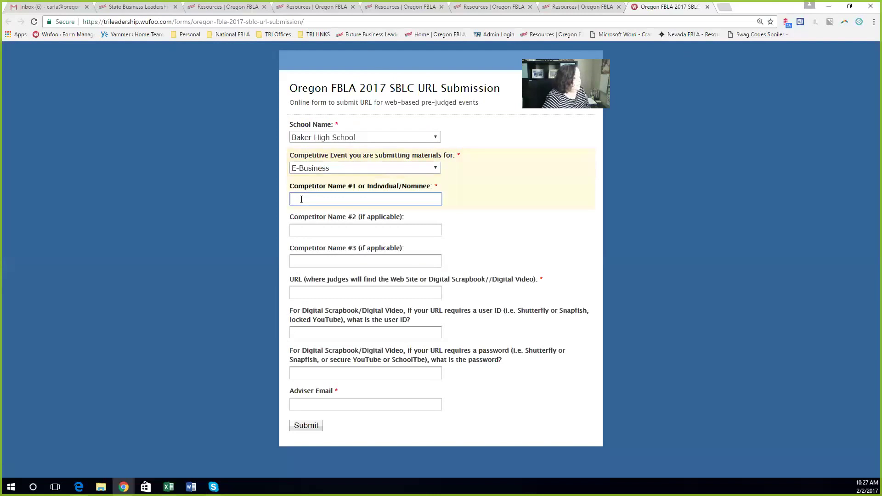
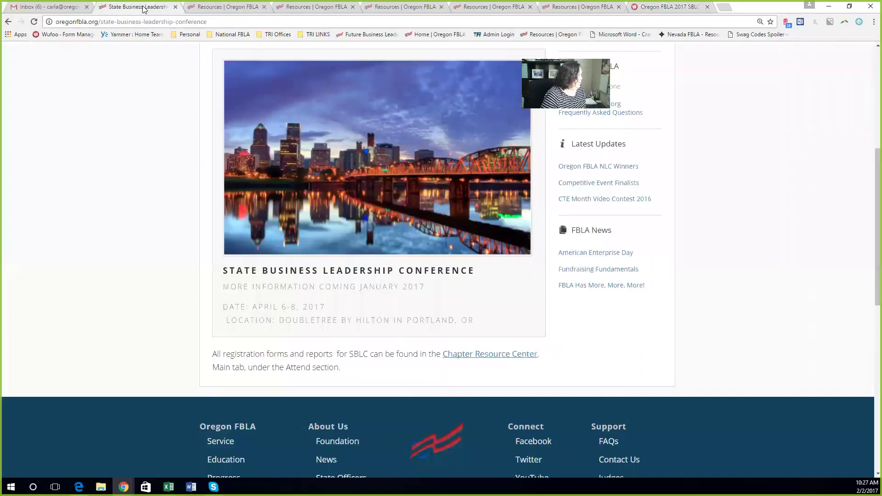
click(145, 8)
Step: Copy the State Business Leadership Conference page address into the form's URL field
click(214, 24)
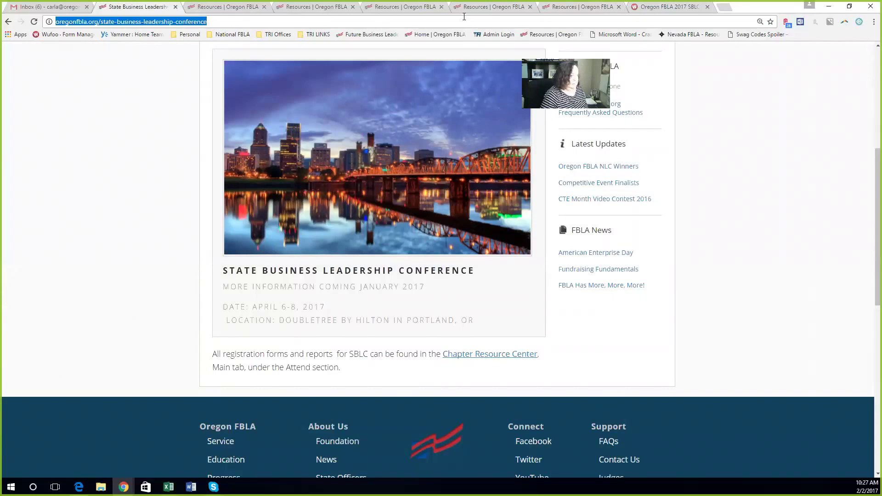
click(669, 10)
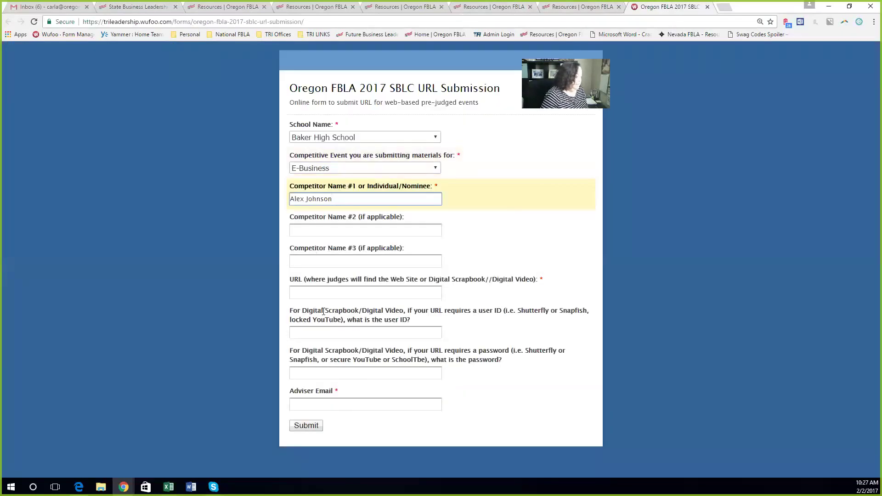
click(312, 292)
key(ctrl+v)
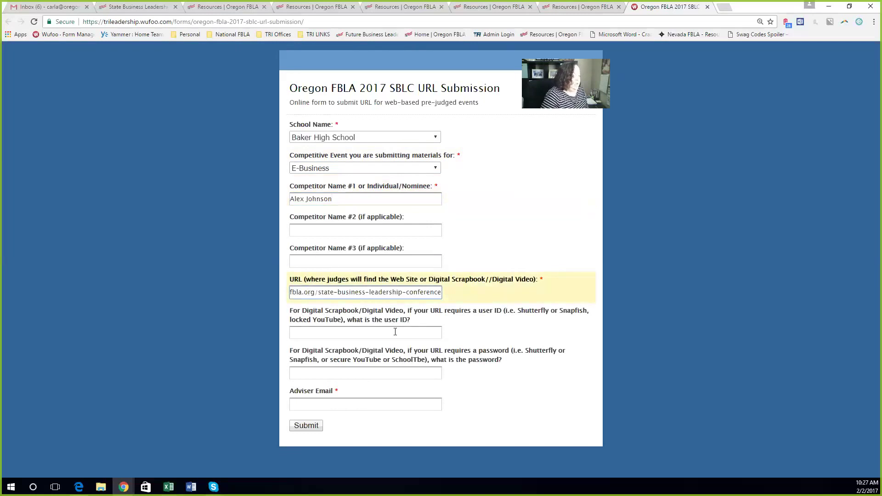
click(396, 332)
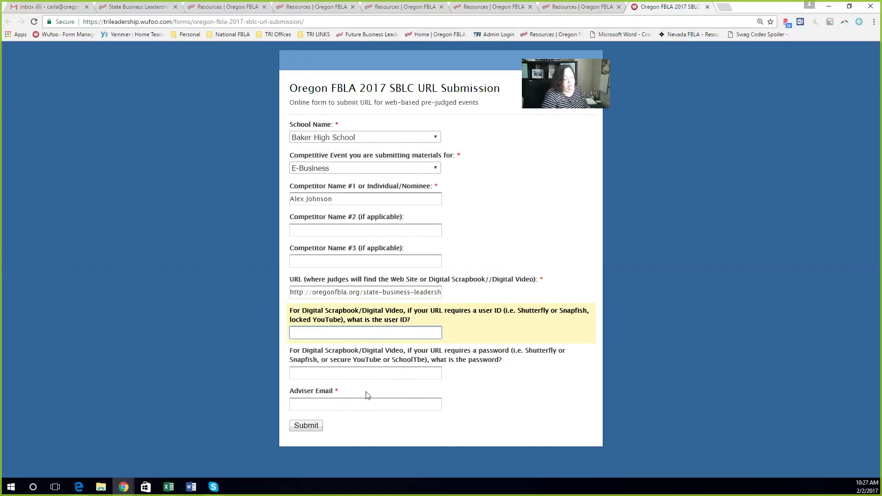
Step: Enter the adviser's e-mail, fixing the domain typo, and submit the URL Submission form
click(354, 405)
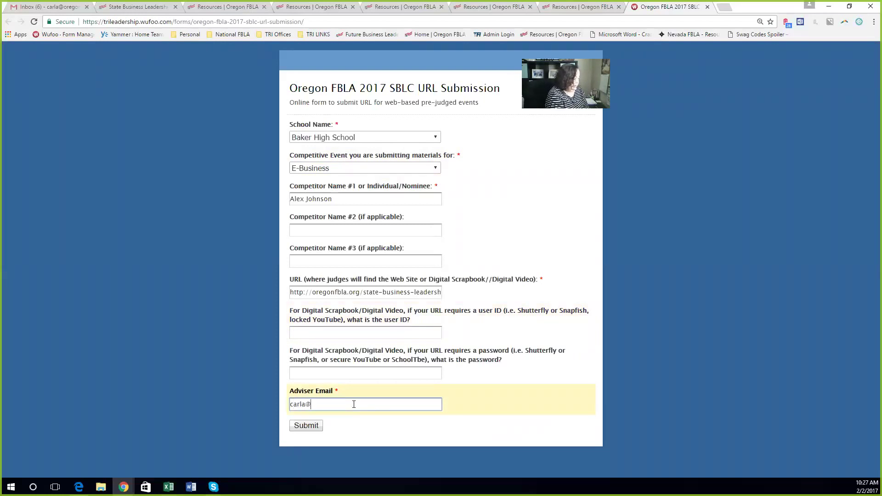
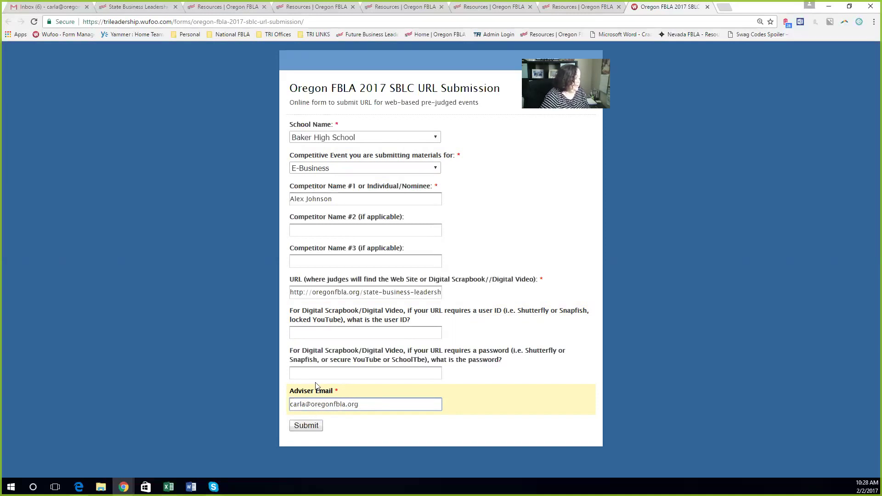
click(306, 426)
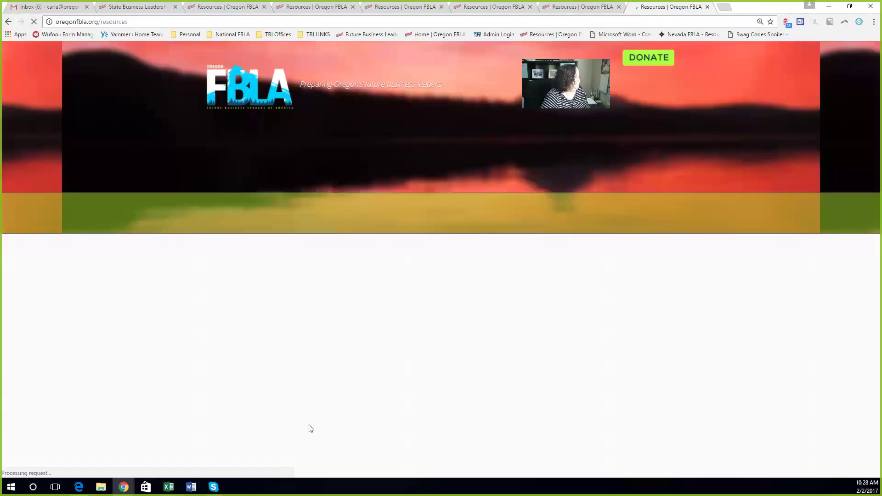
Step: Scroll down the resources page to the SBLC report rows with their www links
scroll(653, 372, down, 15)
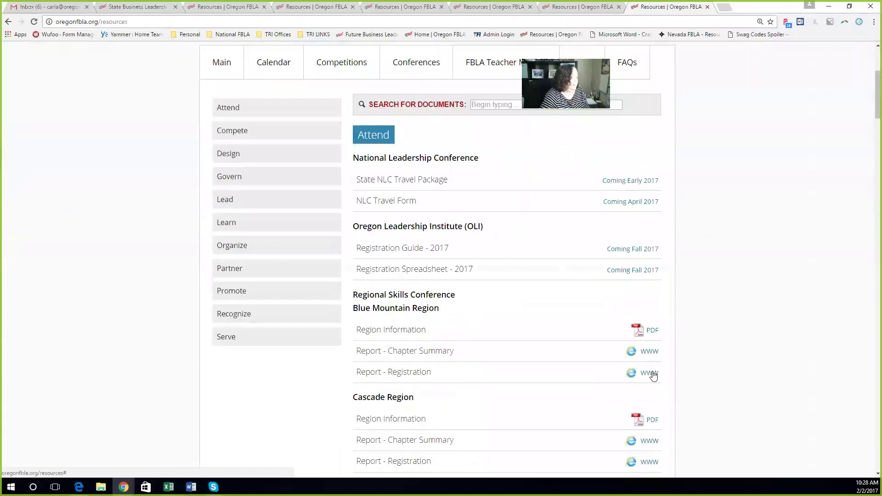
scroll(651, 372, down, 8)
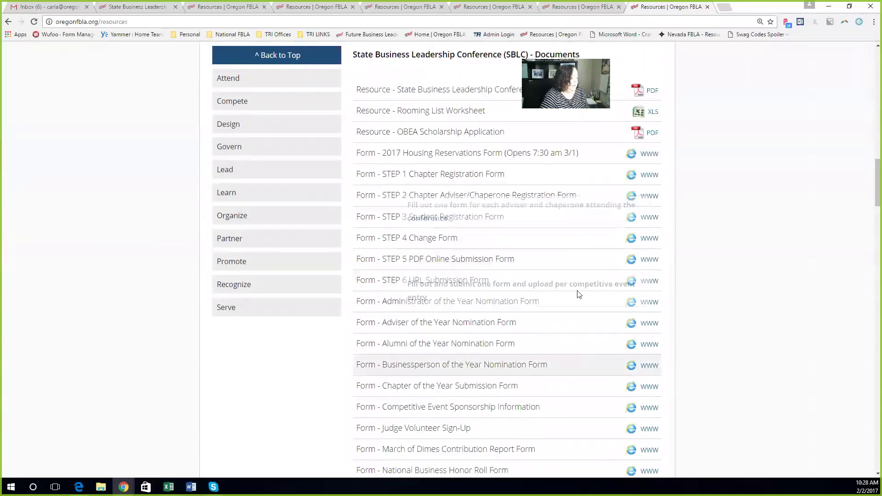
scroll(723, 230, down, 3)
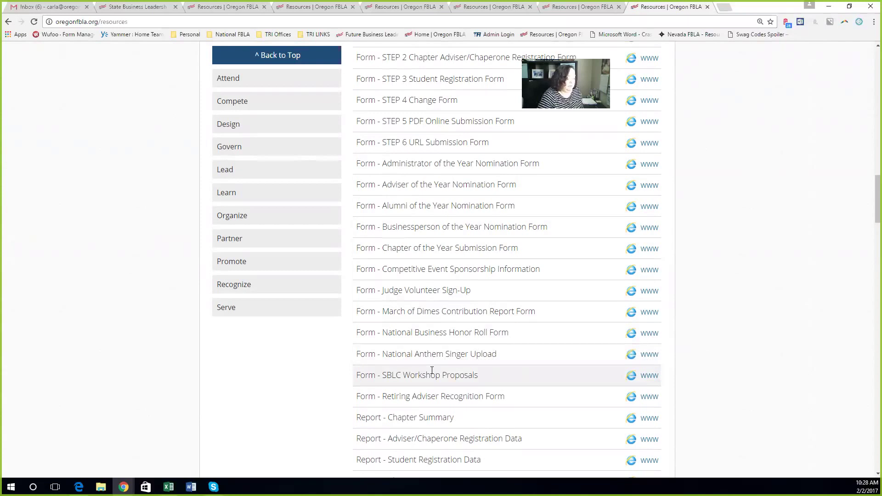
scroll(529, 257, down, 2)
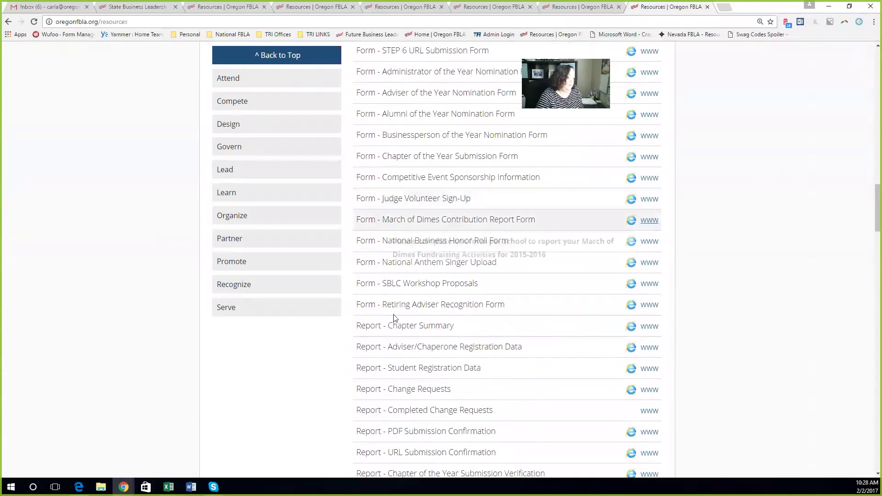
scroll(740, 268, down, 4)
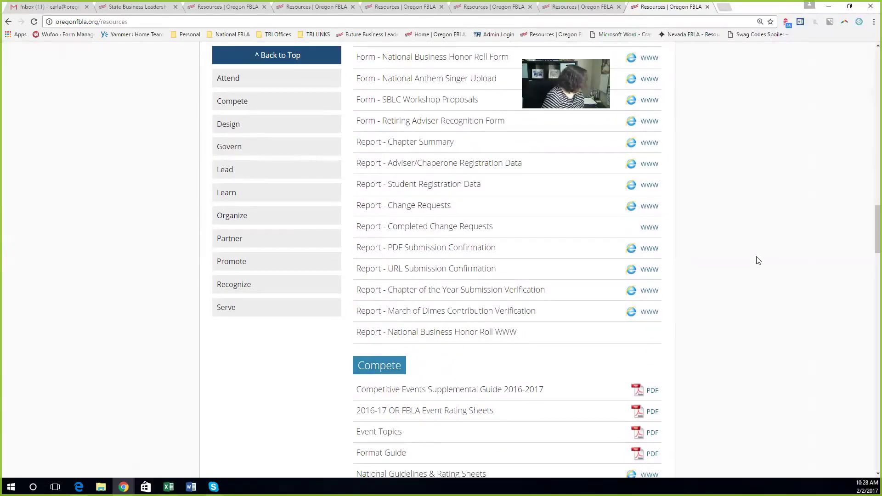
Step: Open the Chapter Summary report and sort it by students, advisers/chaperones, payment type and chapter name
click(649, 143)
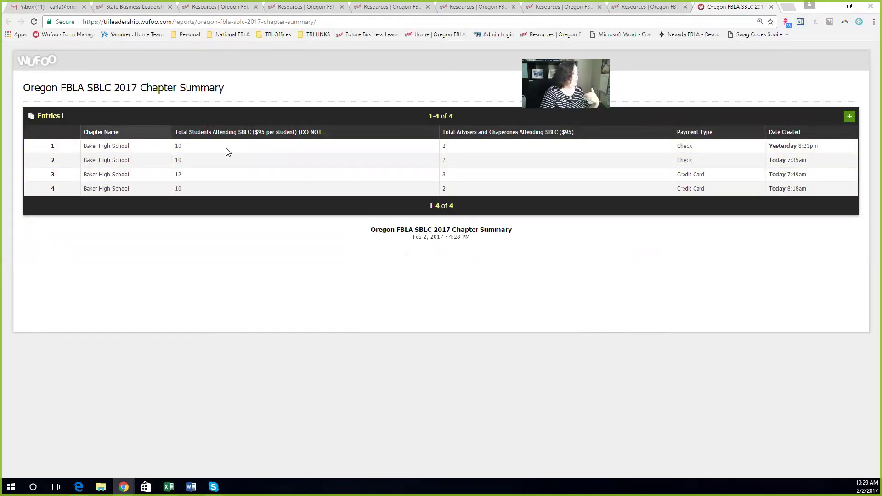
click(247, 133)
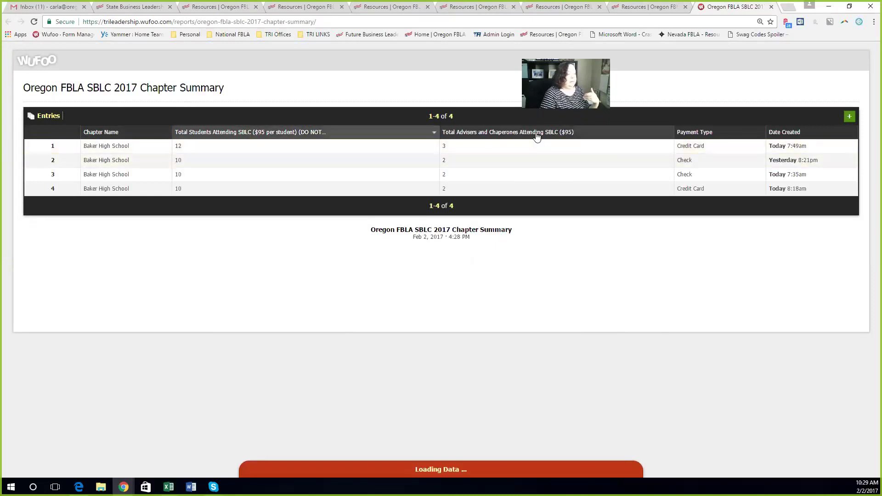
click(566, 134)
click(704, 133)
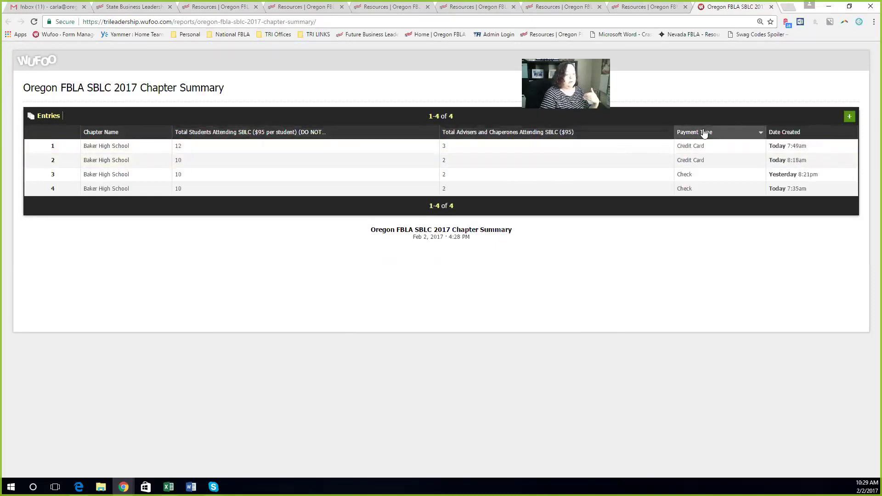
click(104, 134)
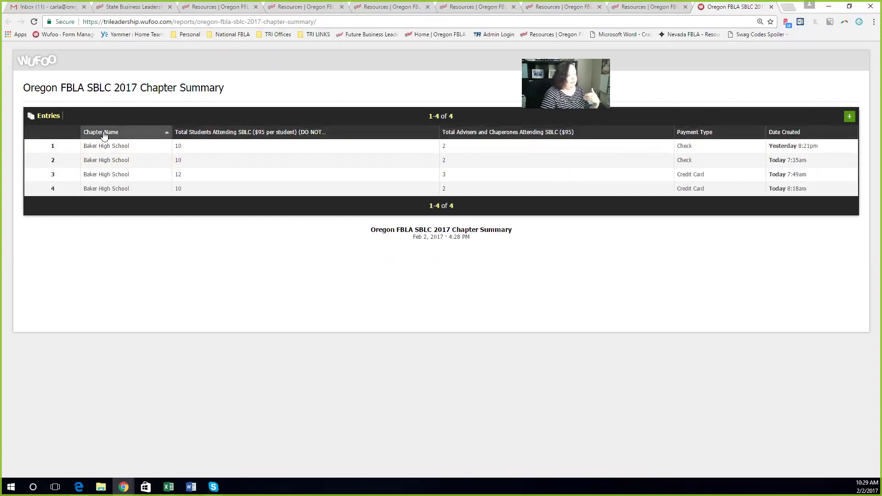
click(104, 134)
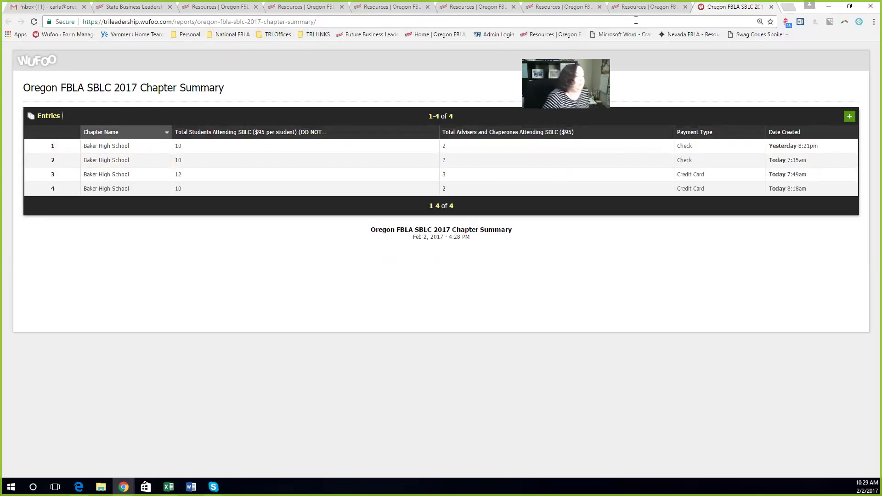
click(646, 6)
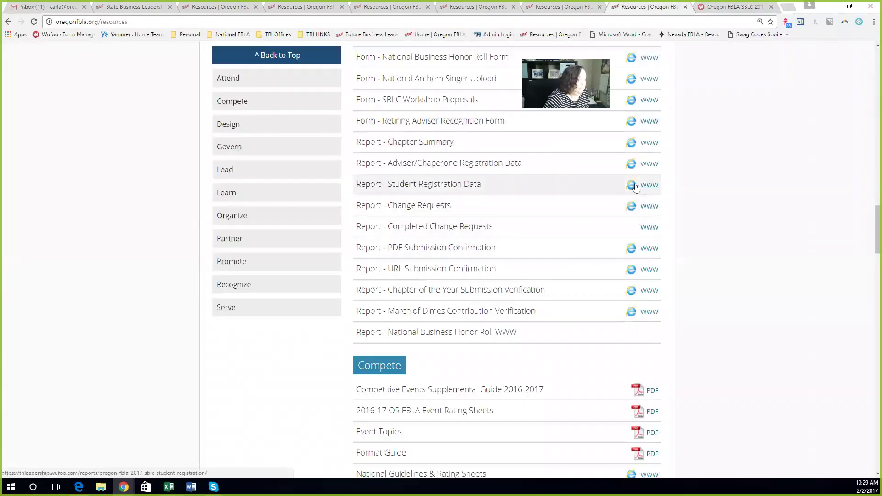
Step: Open the Adviser Registration report and sort it by school name, adviser/chaperone name and last name
click(650, 164)
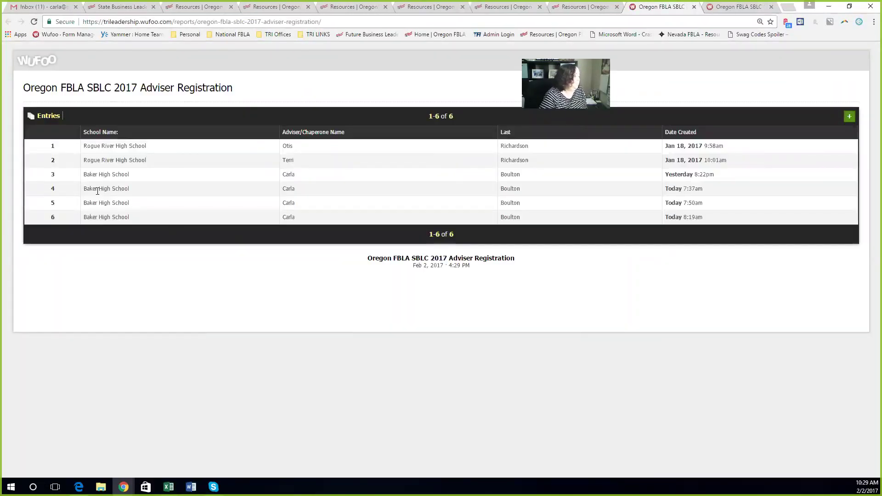
click(159, 135)
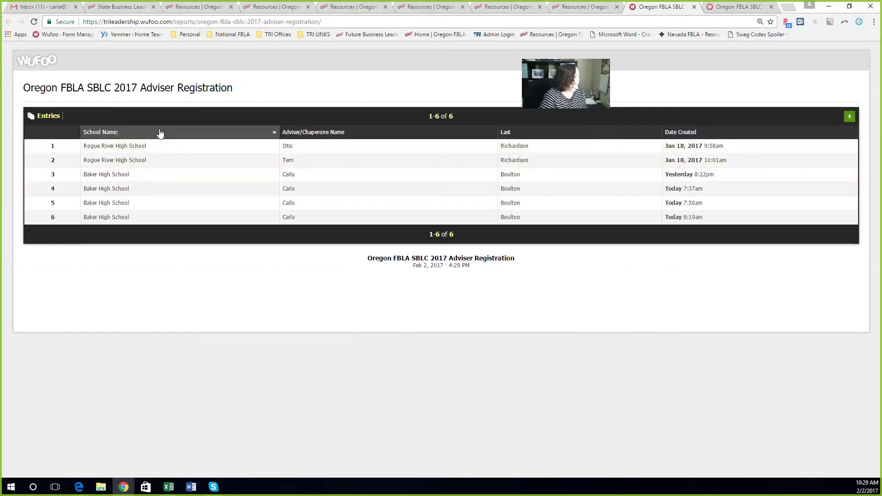
click(385, 132)
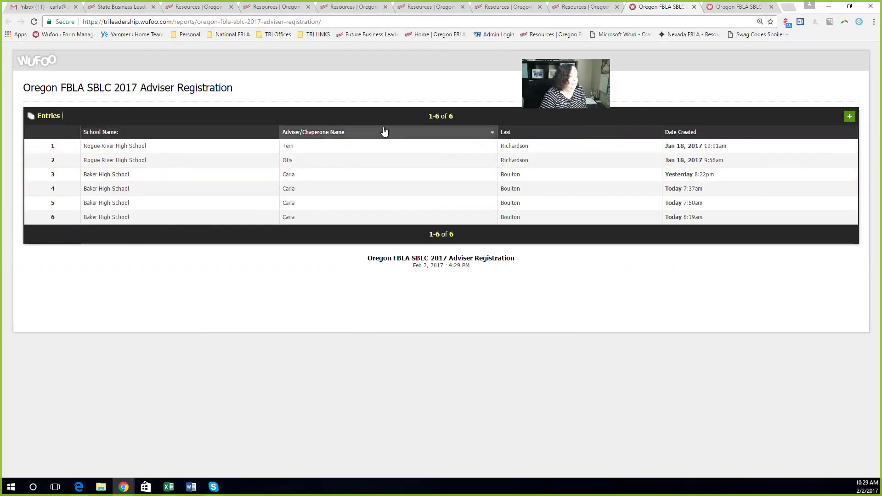
click(516, 133)
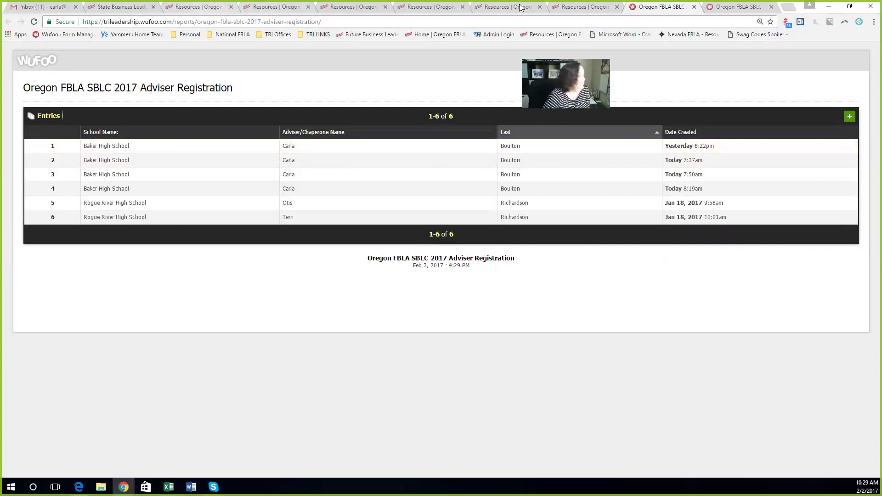
click(587, 13)
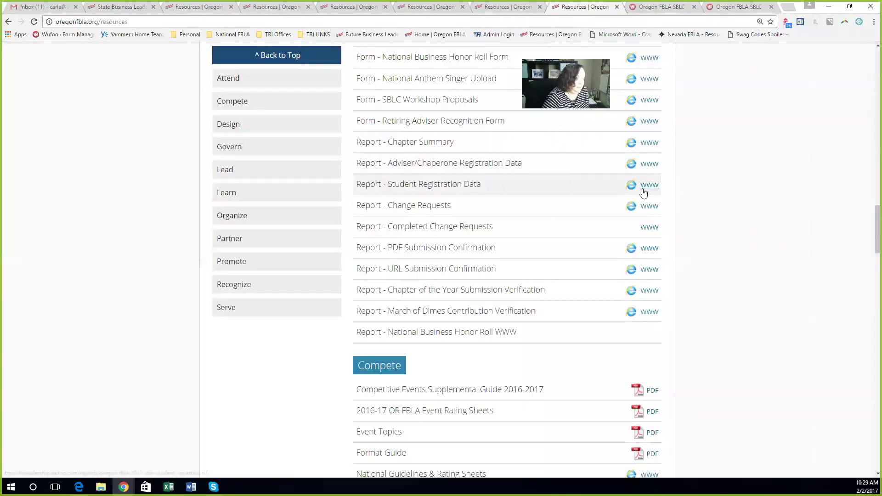
Step: Review every column of the four Baker High School student entries in the 2017 SBLC Student Registration report
click(641, 192)
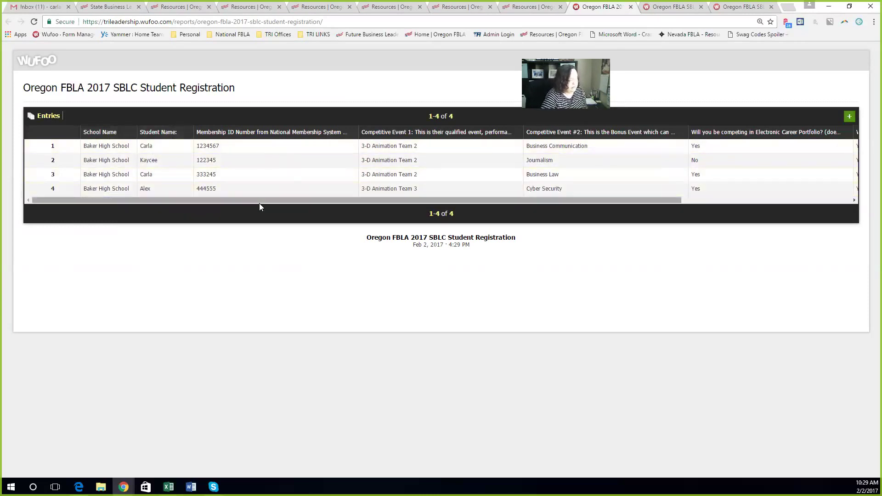
drag(435, 203, 621, 219)
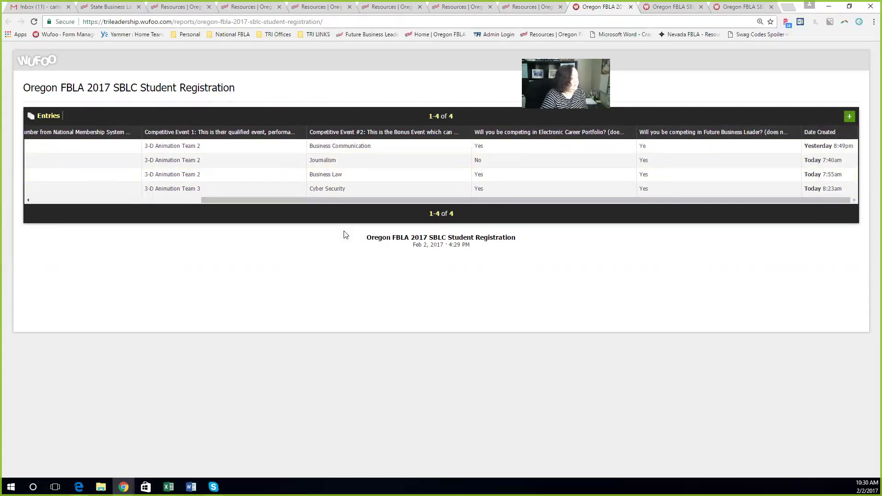
click(528, 7)
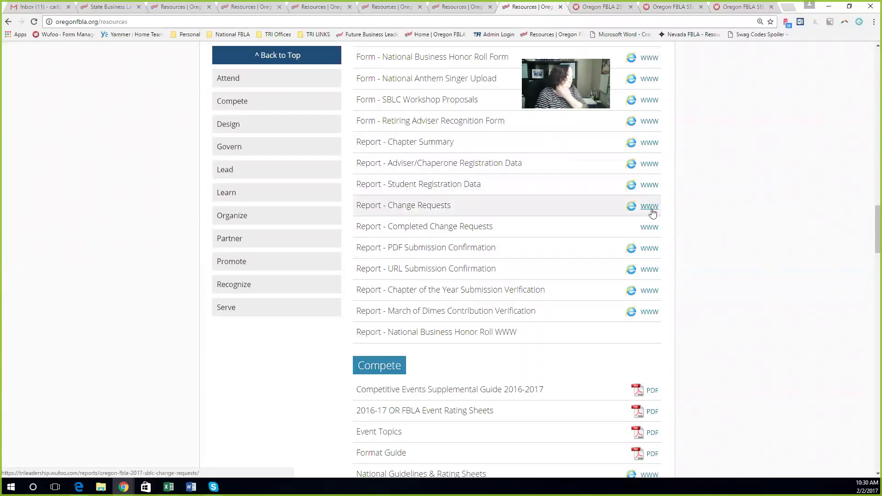
Step: Glance at the SBLC Change Requests report, then open the PDF Submissions report with its Future Business Leader entry
click(651, 210)
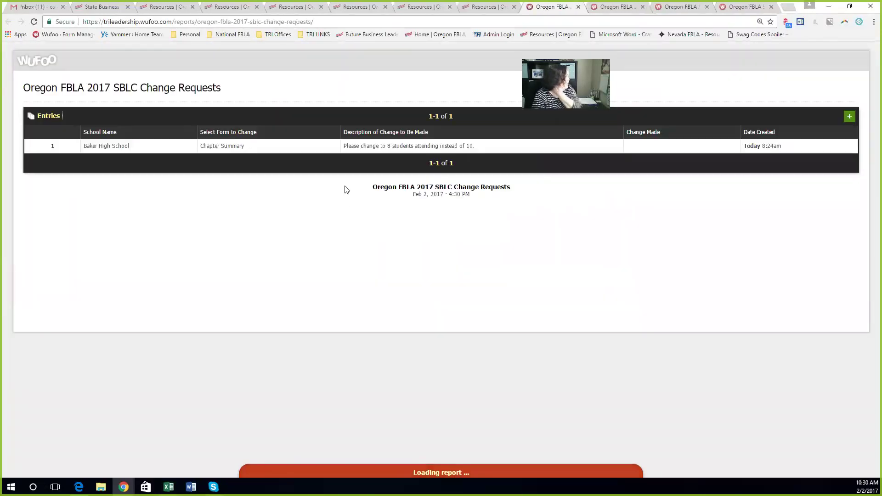
click(473, 6)
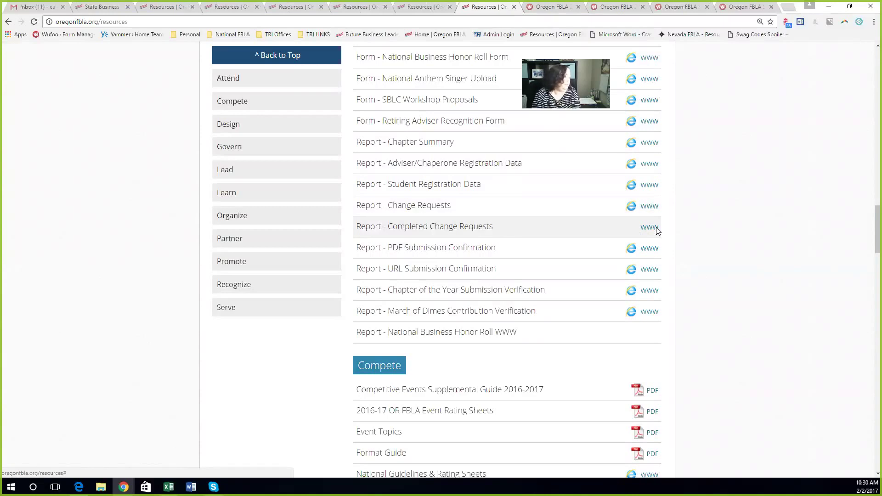
click(648, 249)
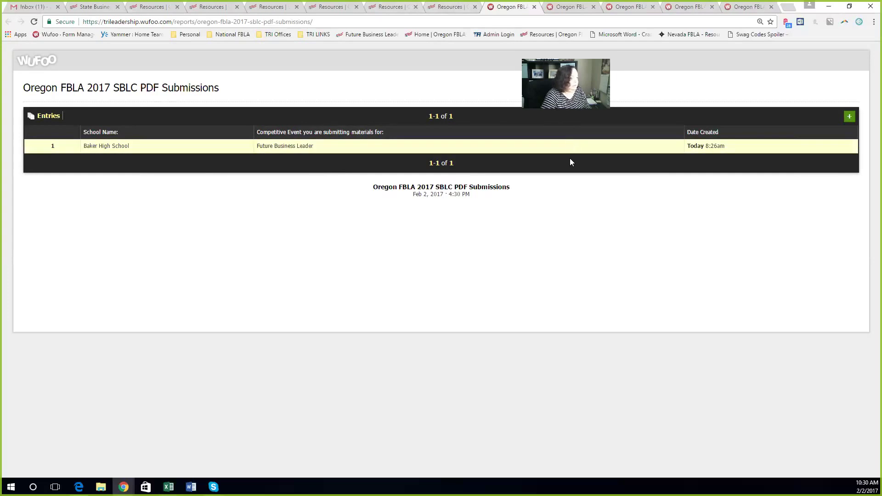
Step: View the SBLC URL Submissions report and its single Baker High School entry
click(451, 8)
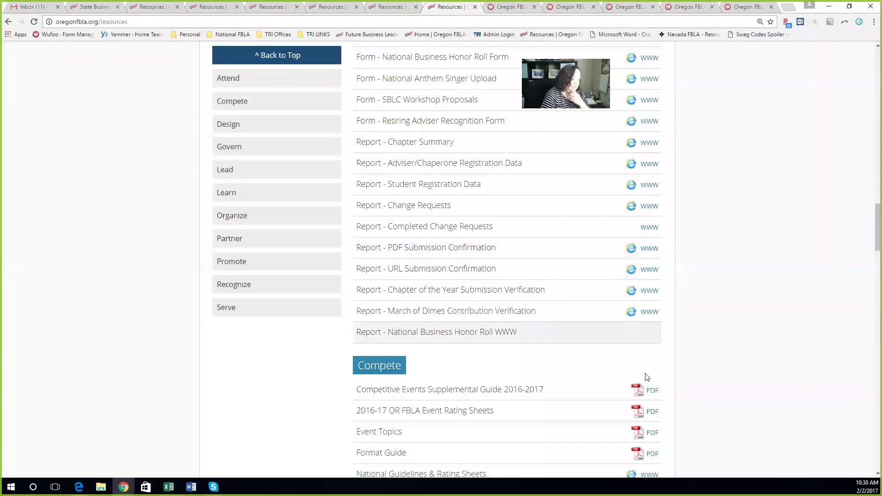
click(646, 269)
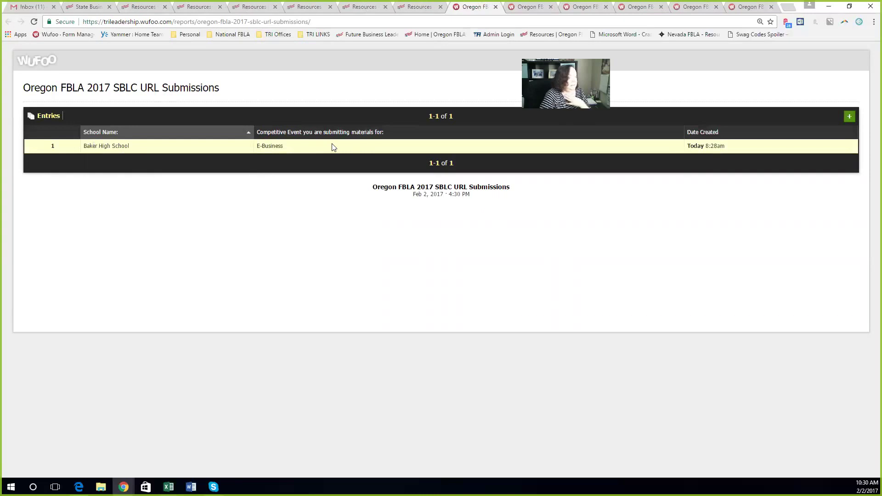
click(420, 7)
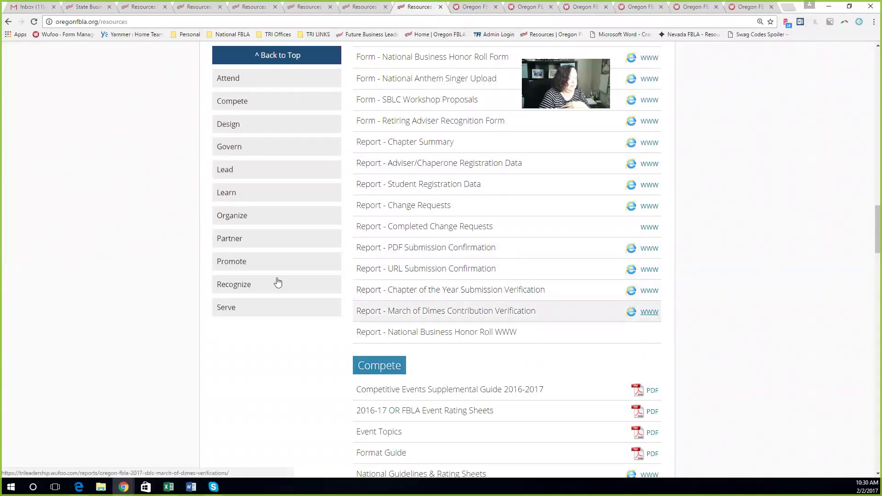
Step: Reopen the PDF Submissions report, reverse its sort by Competitive Event, and return to resources
click(651, 252)
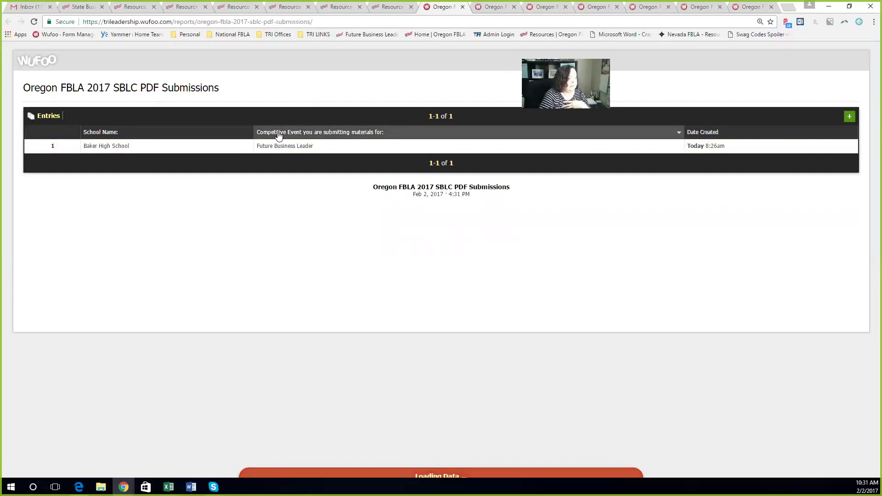
click(278, 134)
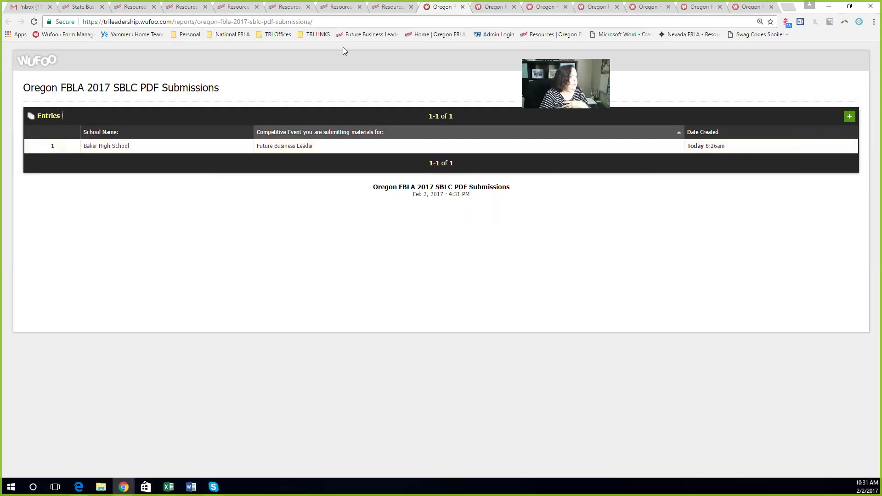
click(390, 7)
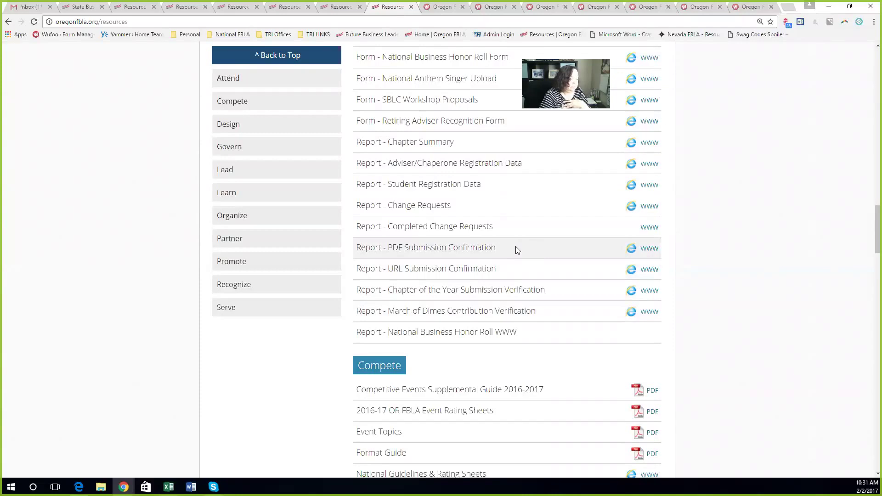
Step: Scroll the resources page back up to the Housing Reservations through STEP 6 URL Submission form rows
scroll(516, 250, down, 4)
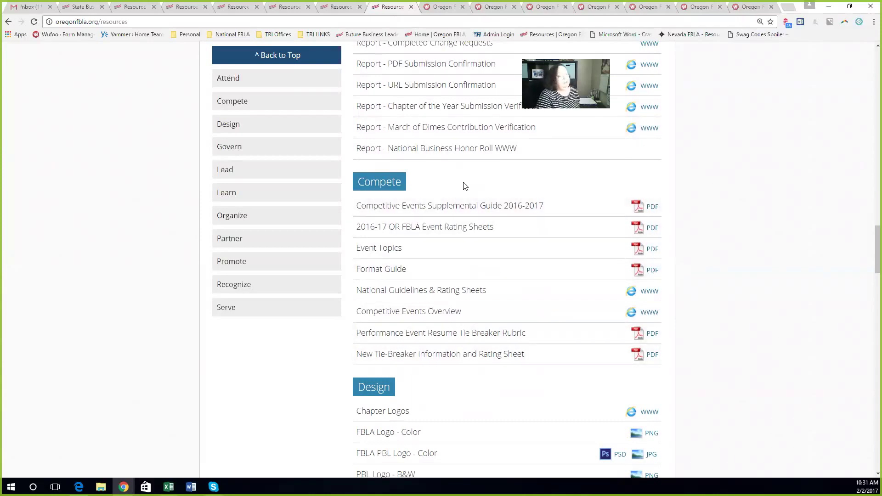
scroll(465, 185, up, 4)
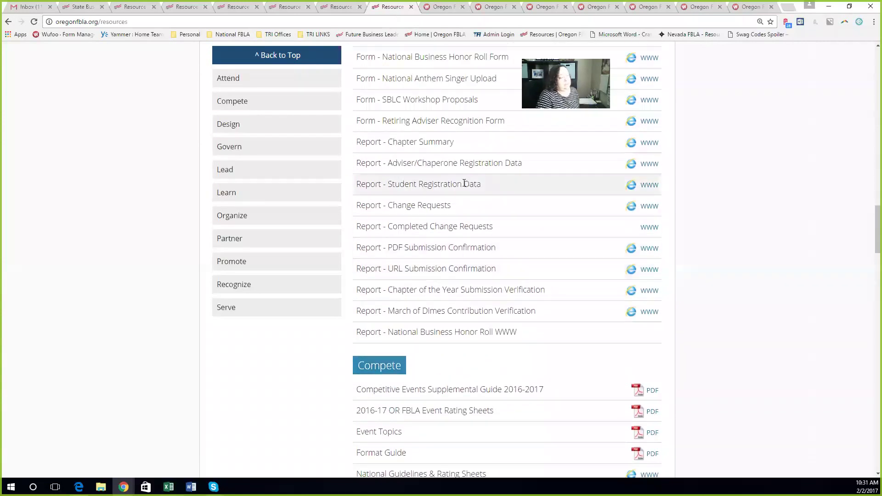
scroll(465, 183, up, 4)
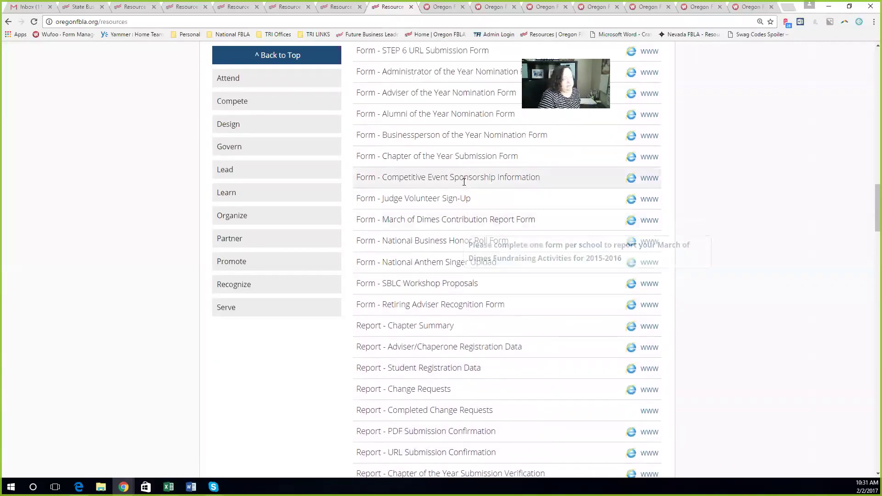
scroll(463, 182, up, 3)
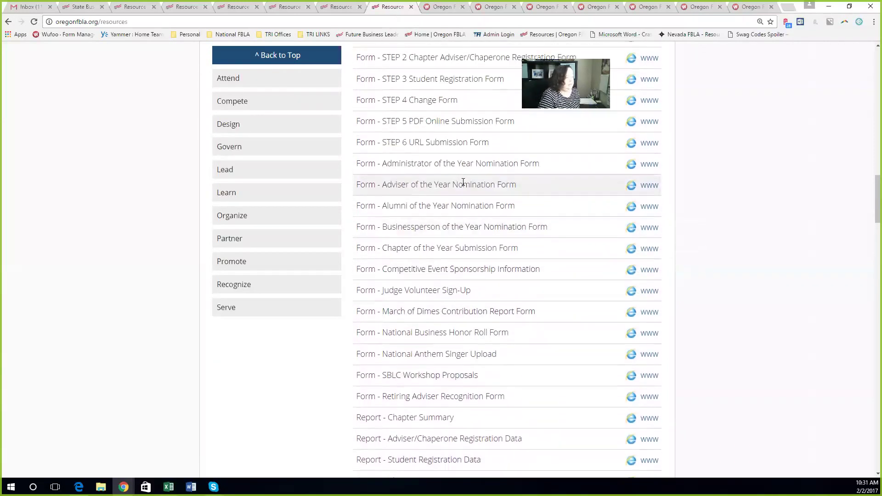
mouse_move(463, 185)
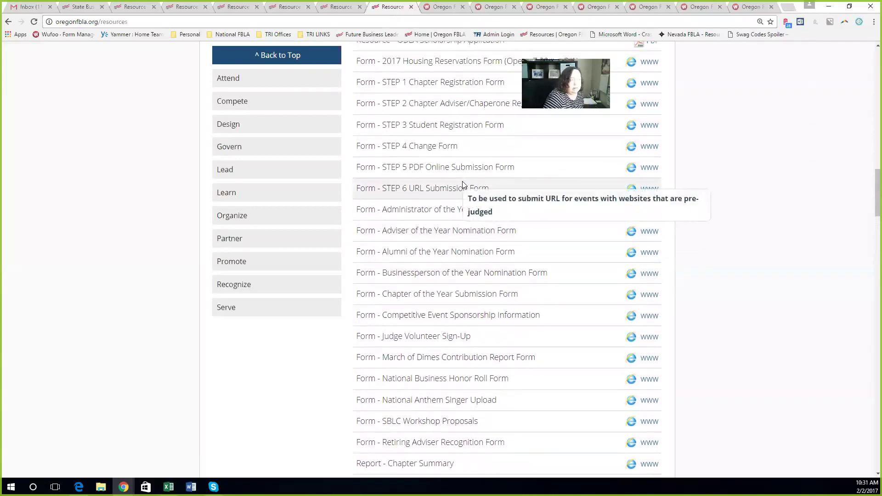